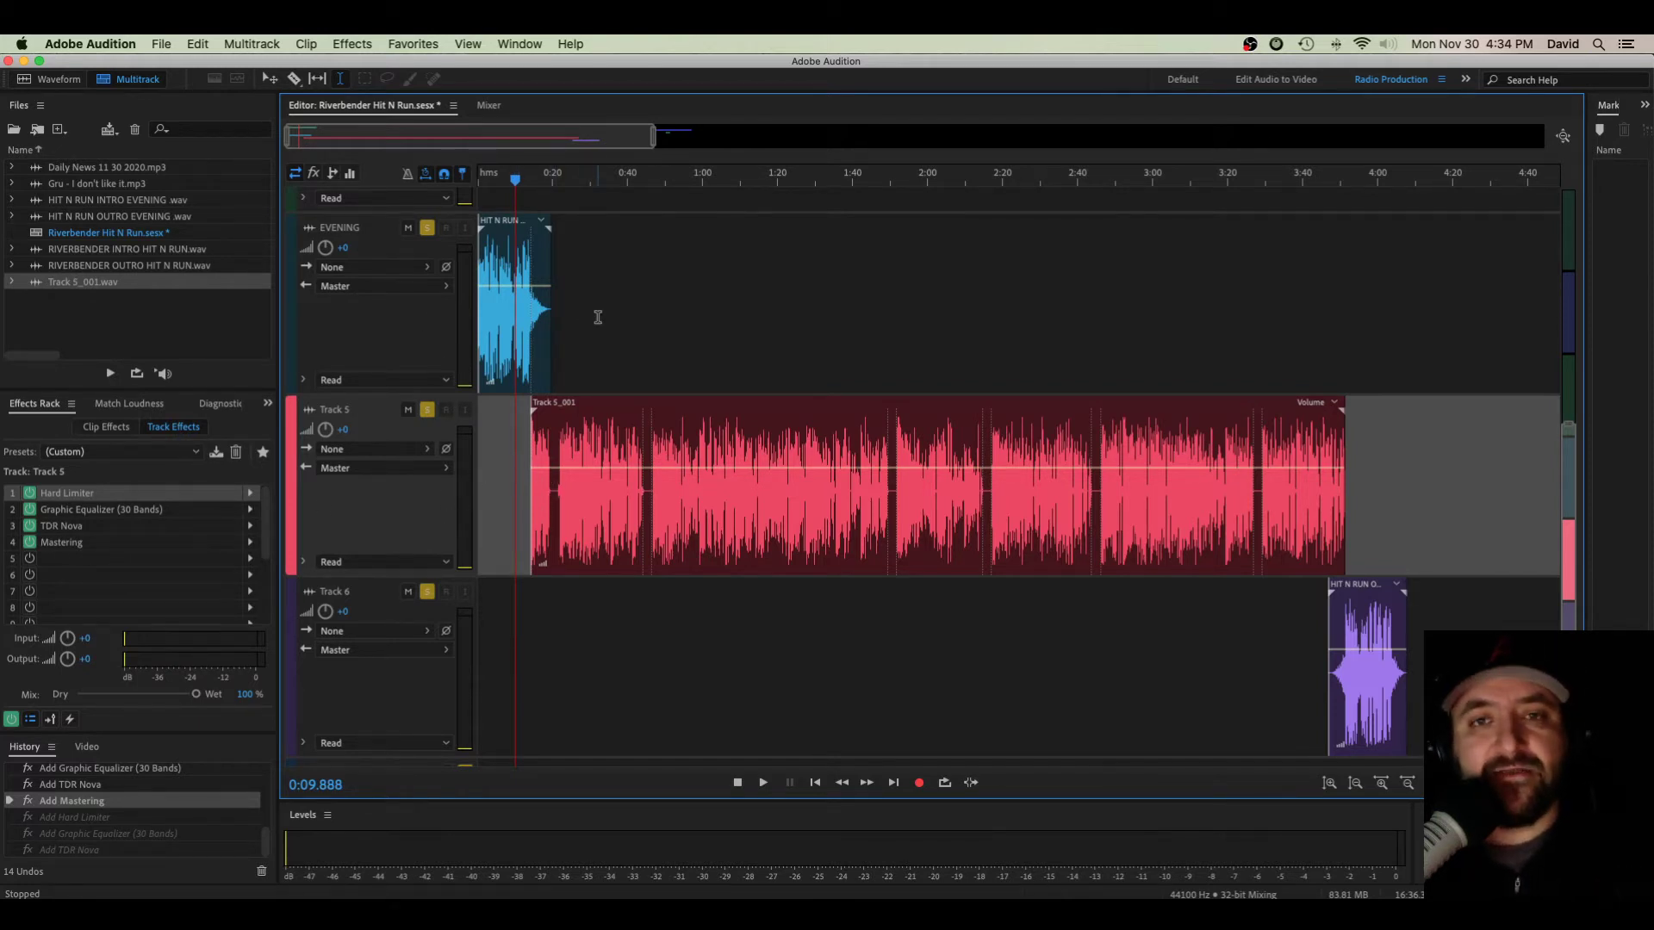
# - Inspect the effect chains of Track 6, EVENING and Track 5, ending on Track 5's chain
pyautogui.moveTo(498, 446); pyautogui.dragTo(1373, 642)
pyautogui.click(963, 627)
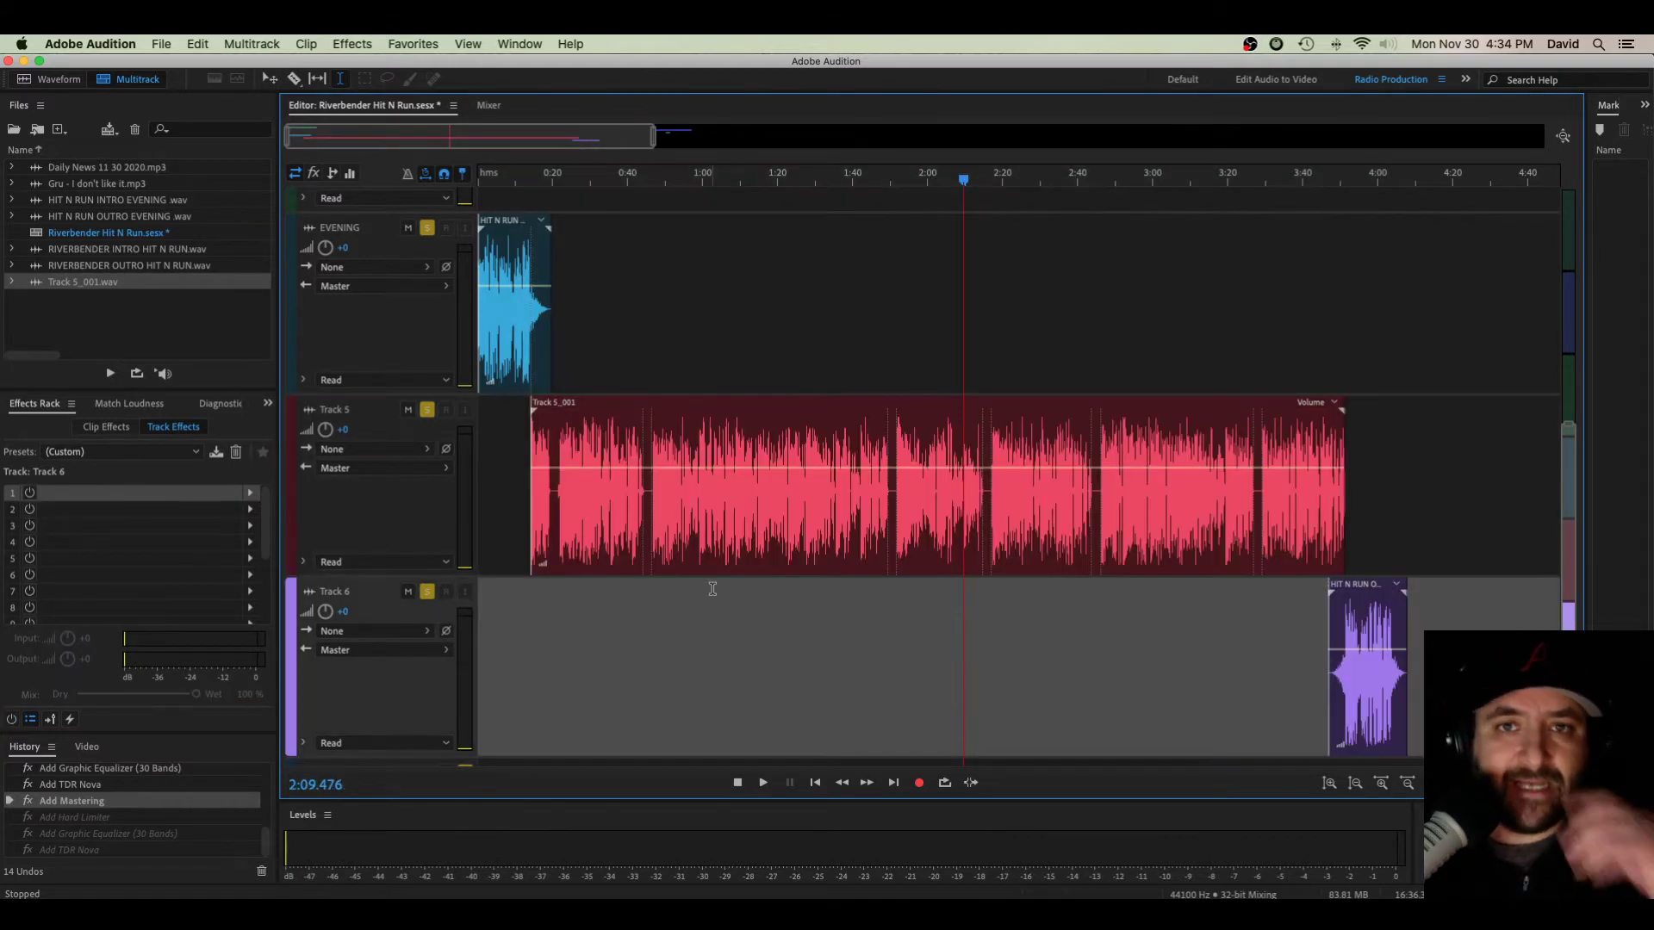
pyautogui.click(509, 476)
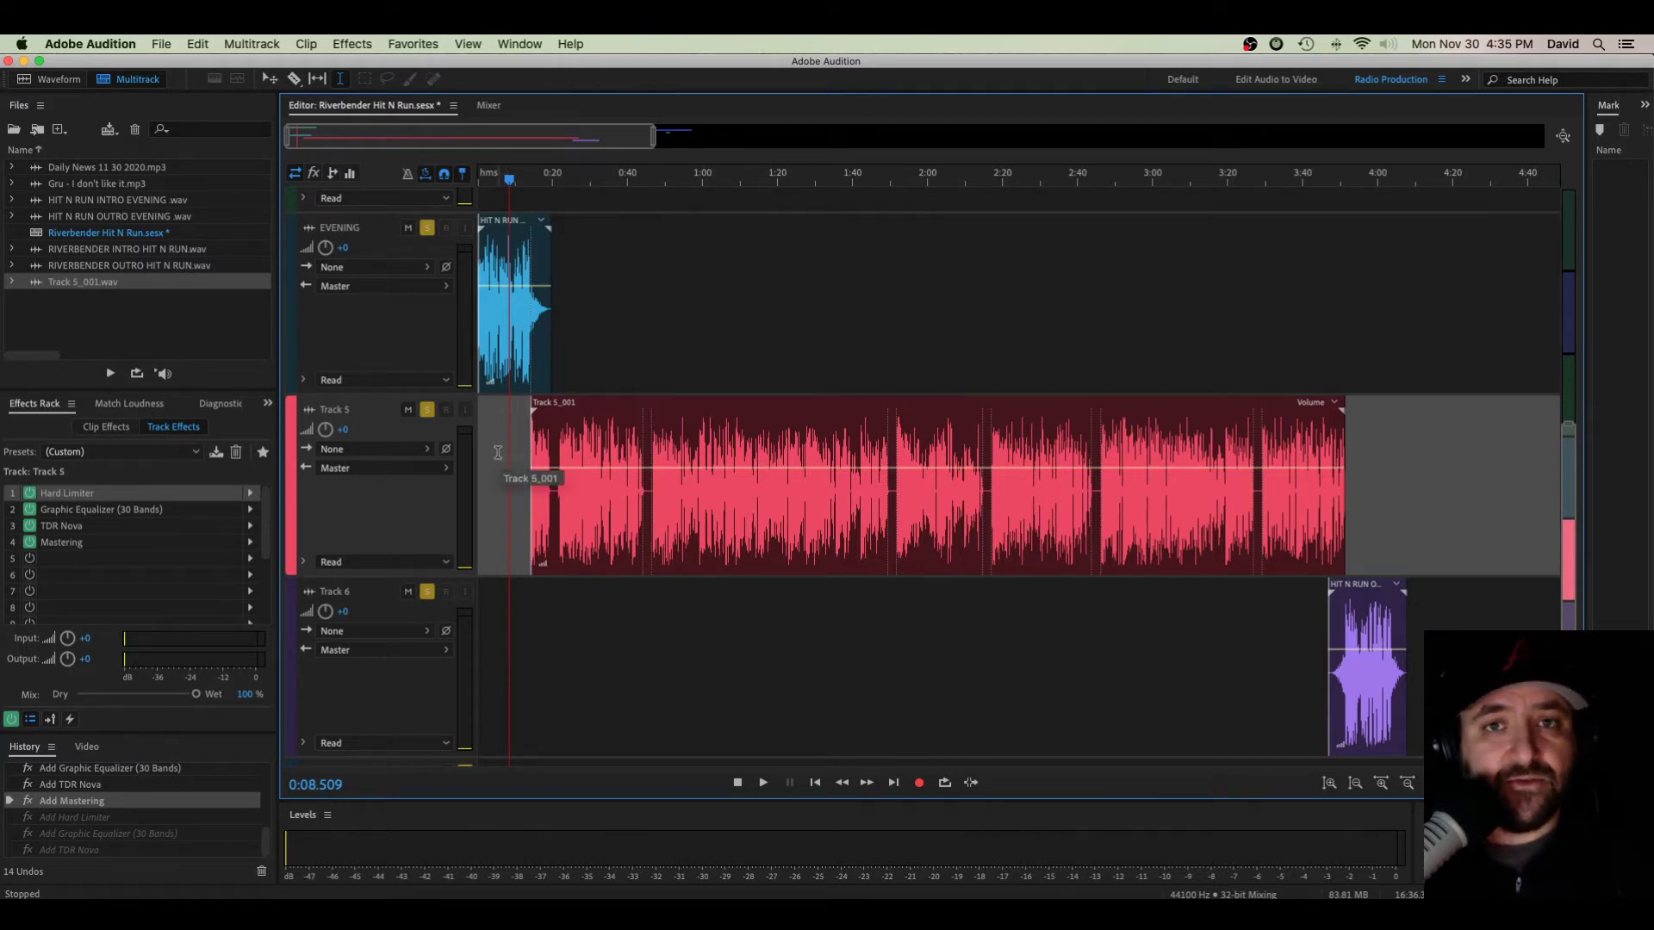
pyautogui.click(594, 335)
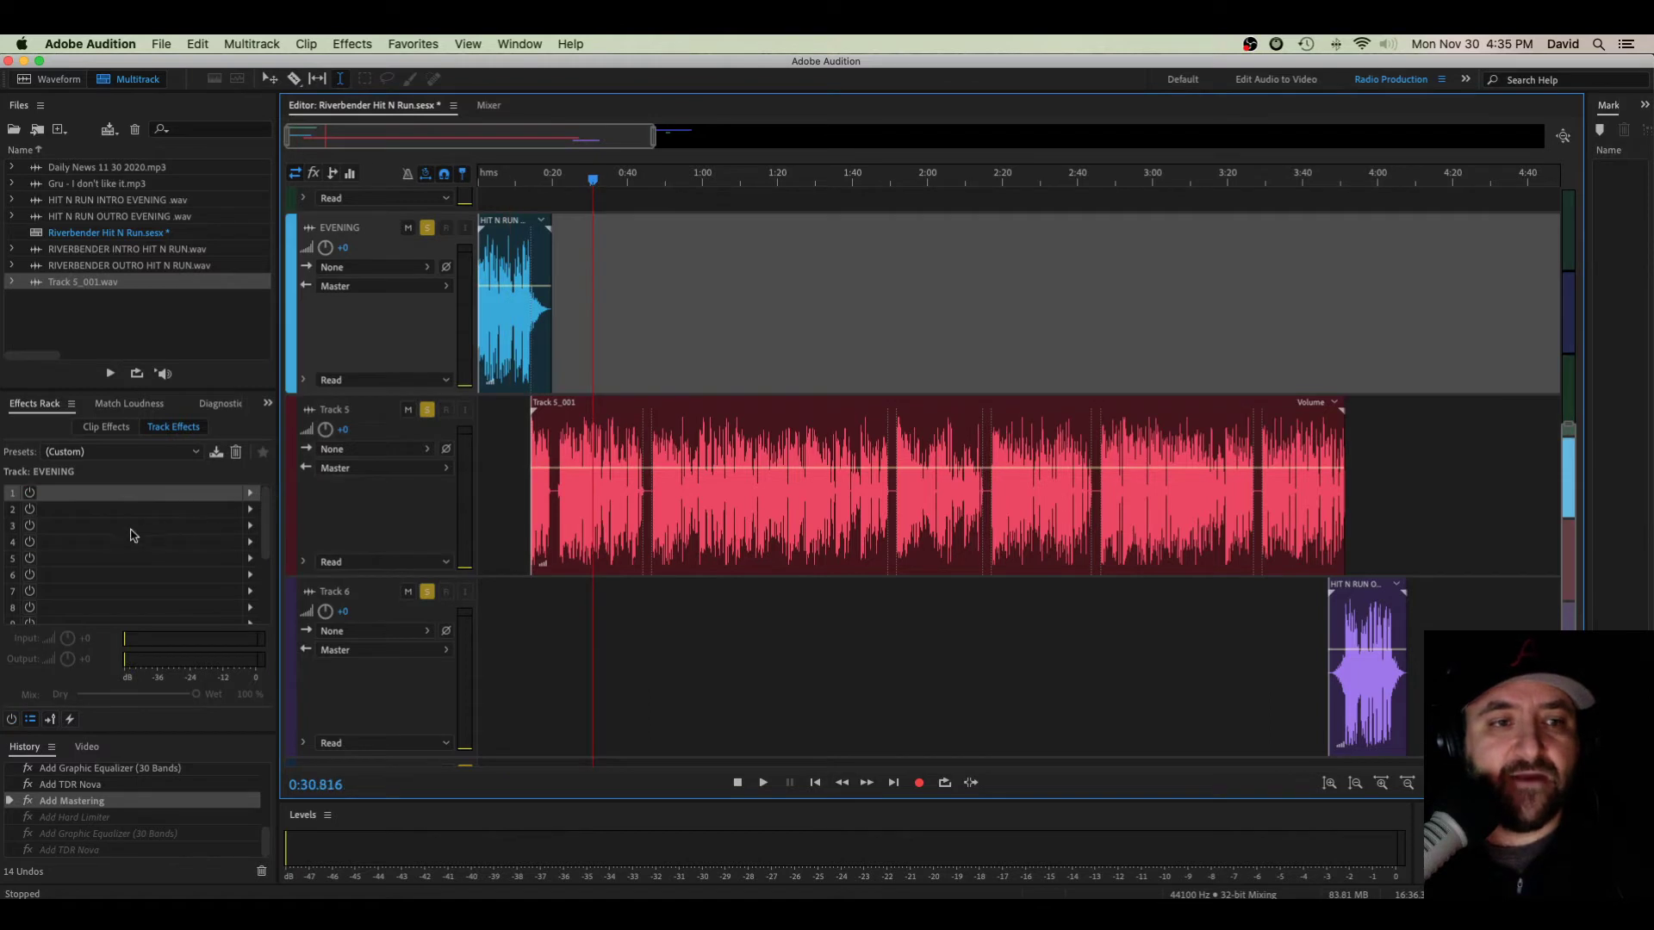
pyautogui.click(670, 298)
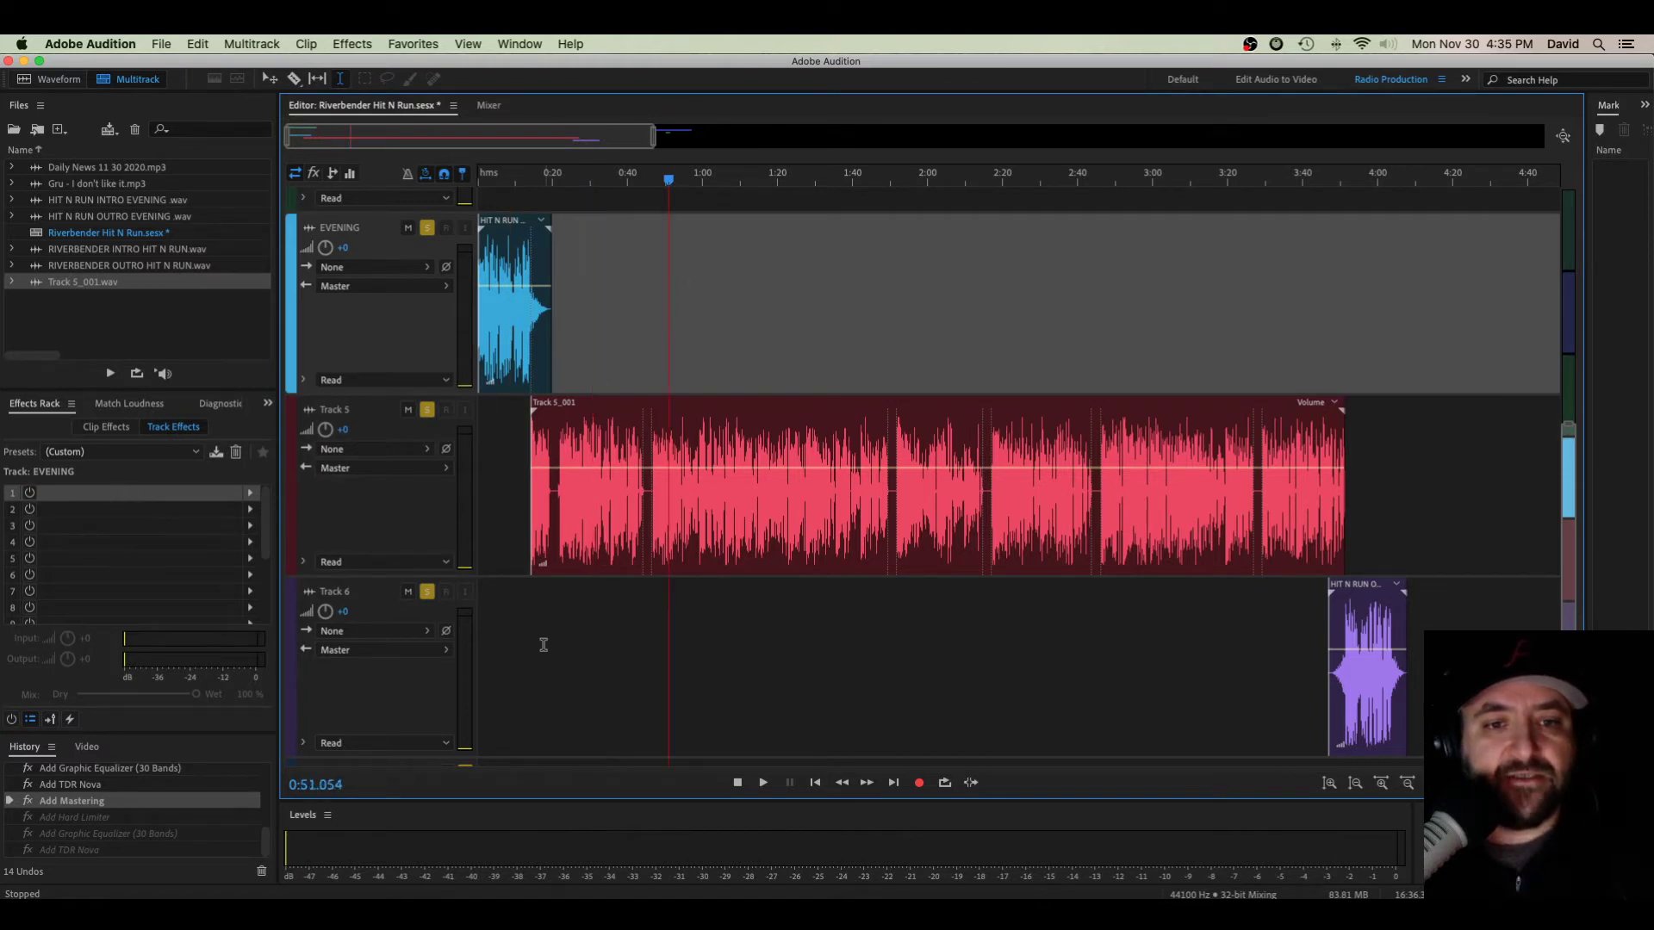
pyautogui.click(554, 660)
pyautogui.click(513, 474)
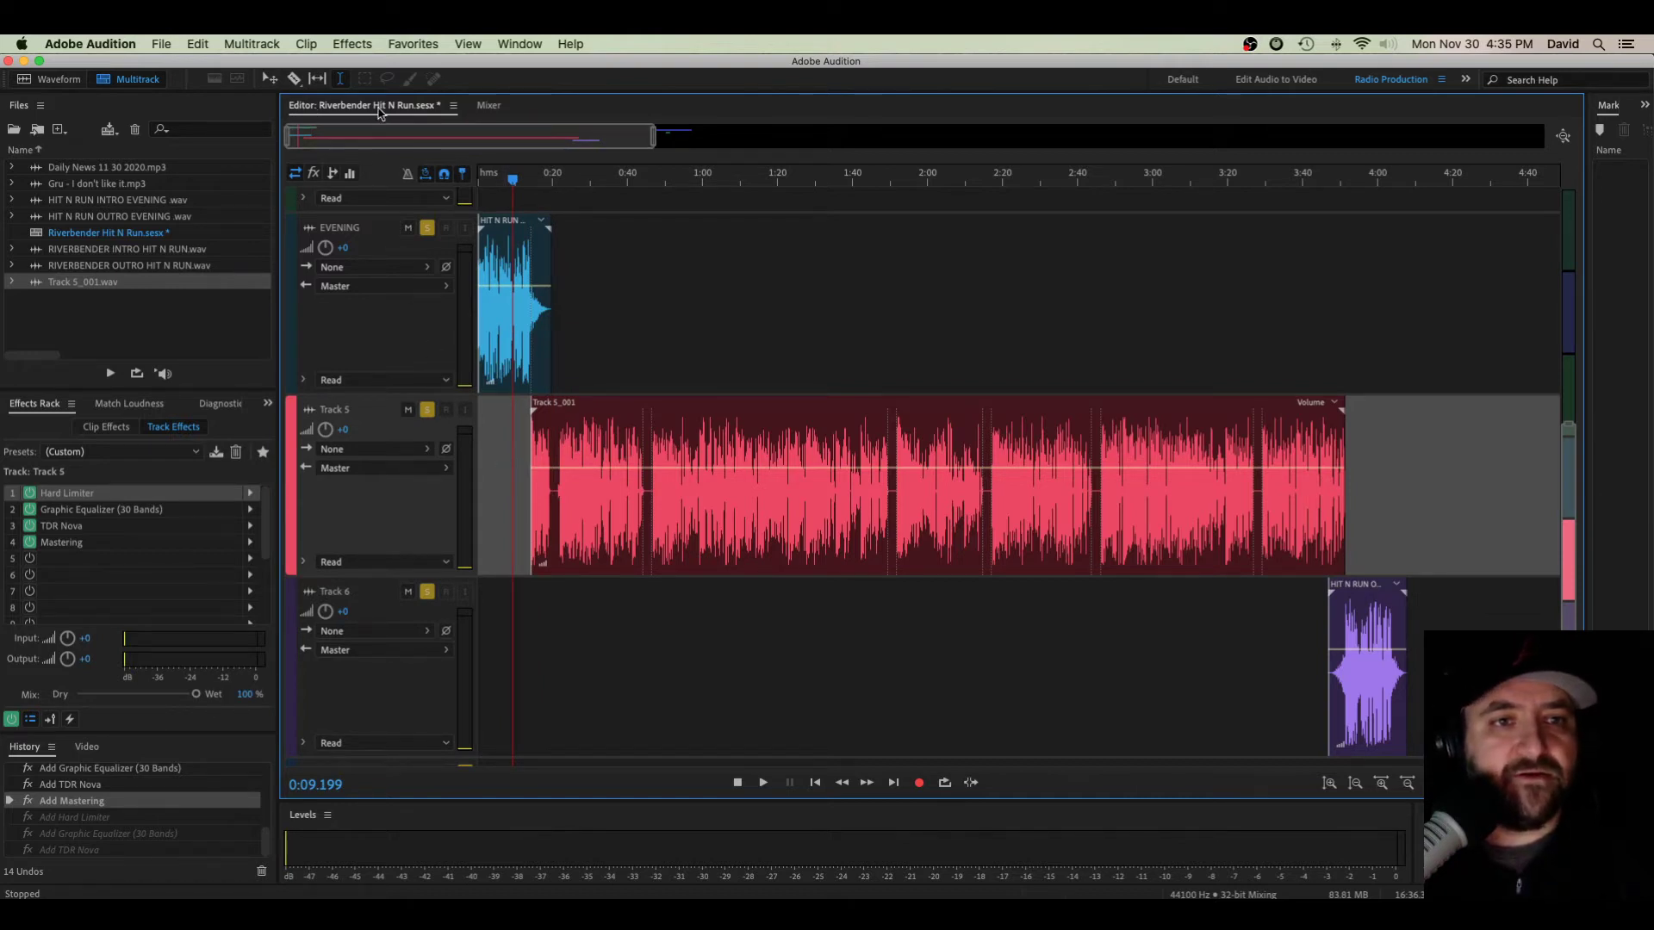
# - In the Mixer, copy Track 5's Hard Limiter onto the EVENING strip
pyautogui.click(489, 107)
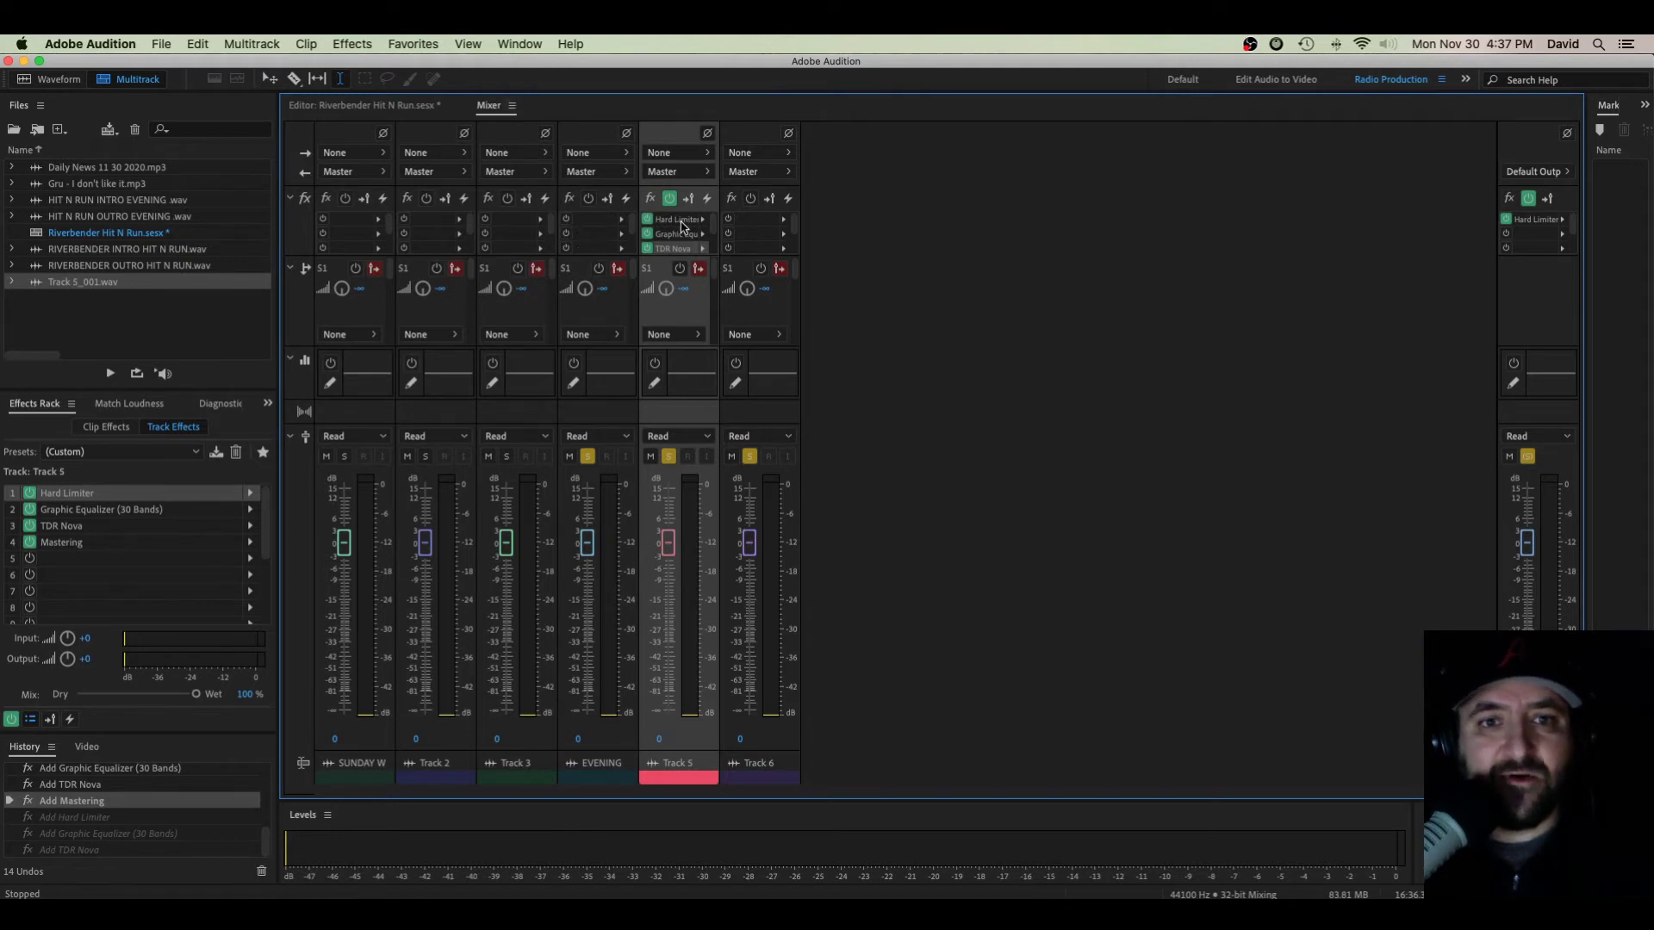
pyautogui.moveTo(673, 226); pyautogui.dragTo(600, 249)
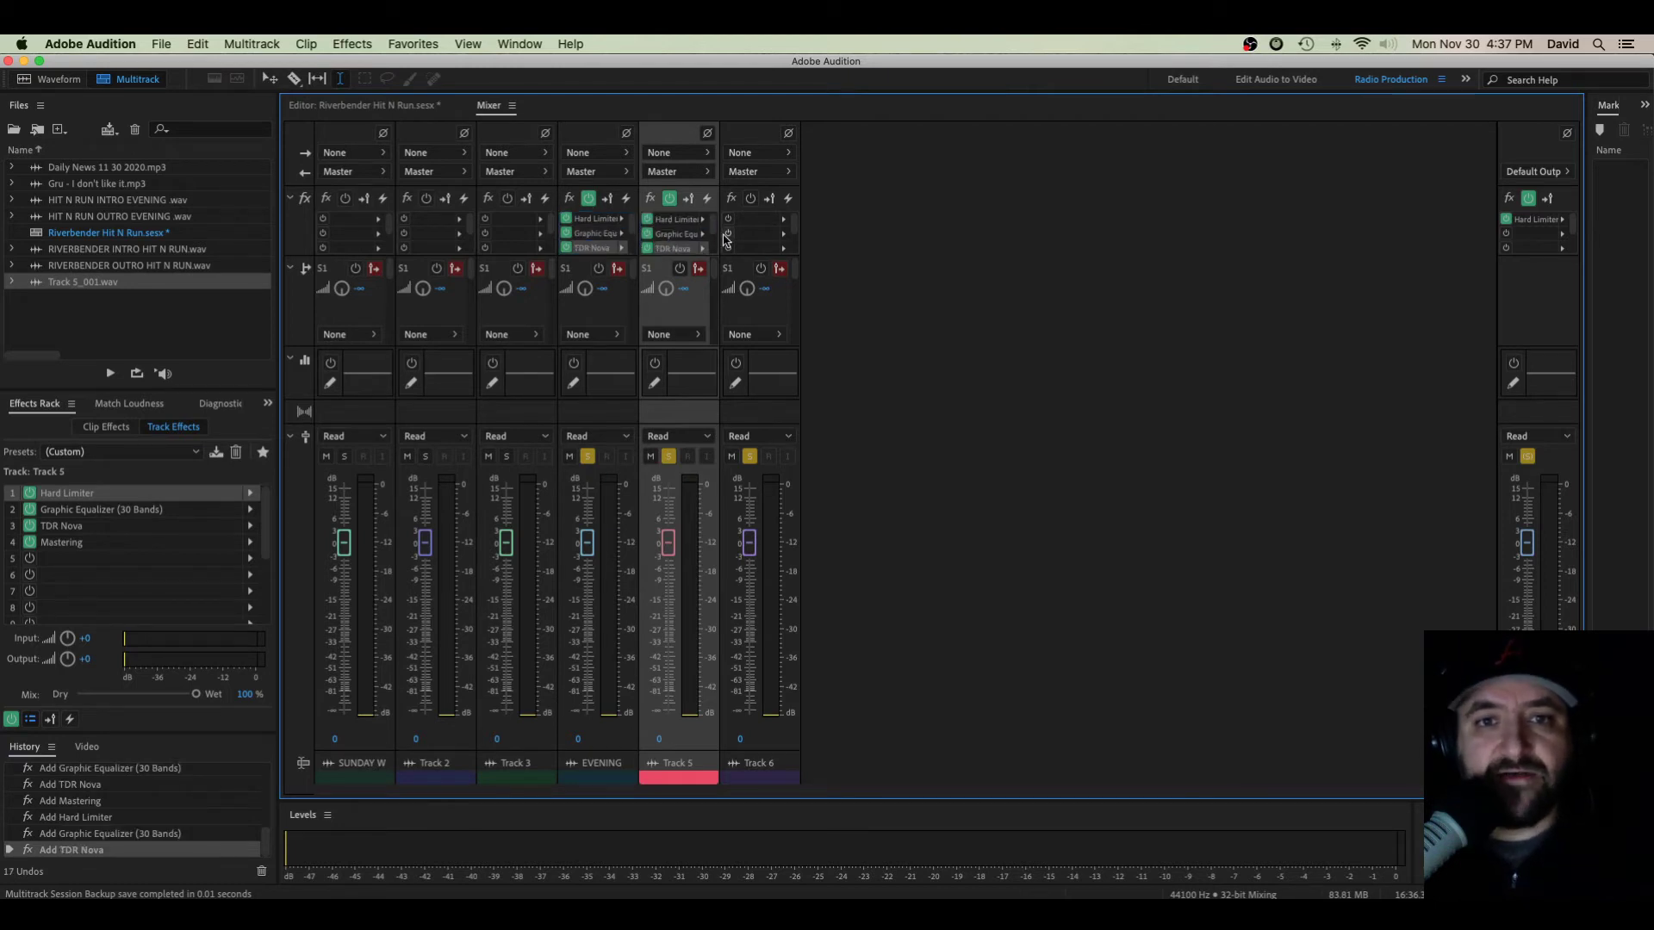
# - Play the session briefly from the start and from about 0:24 on Track 6
pyautogui.click(357, 105)
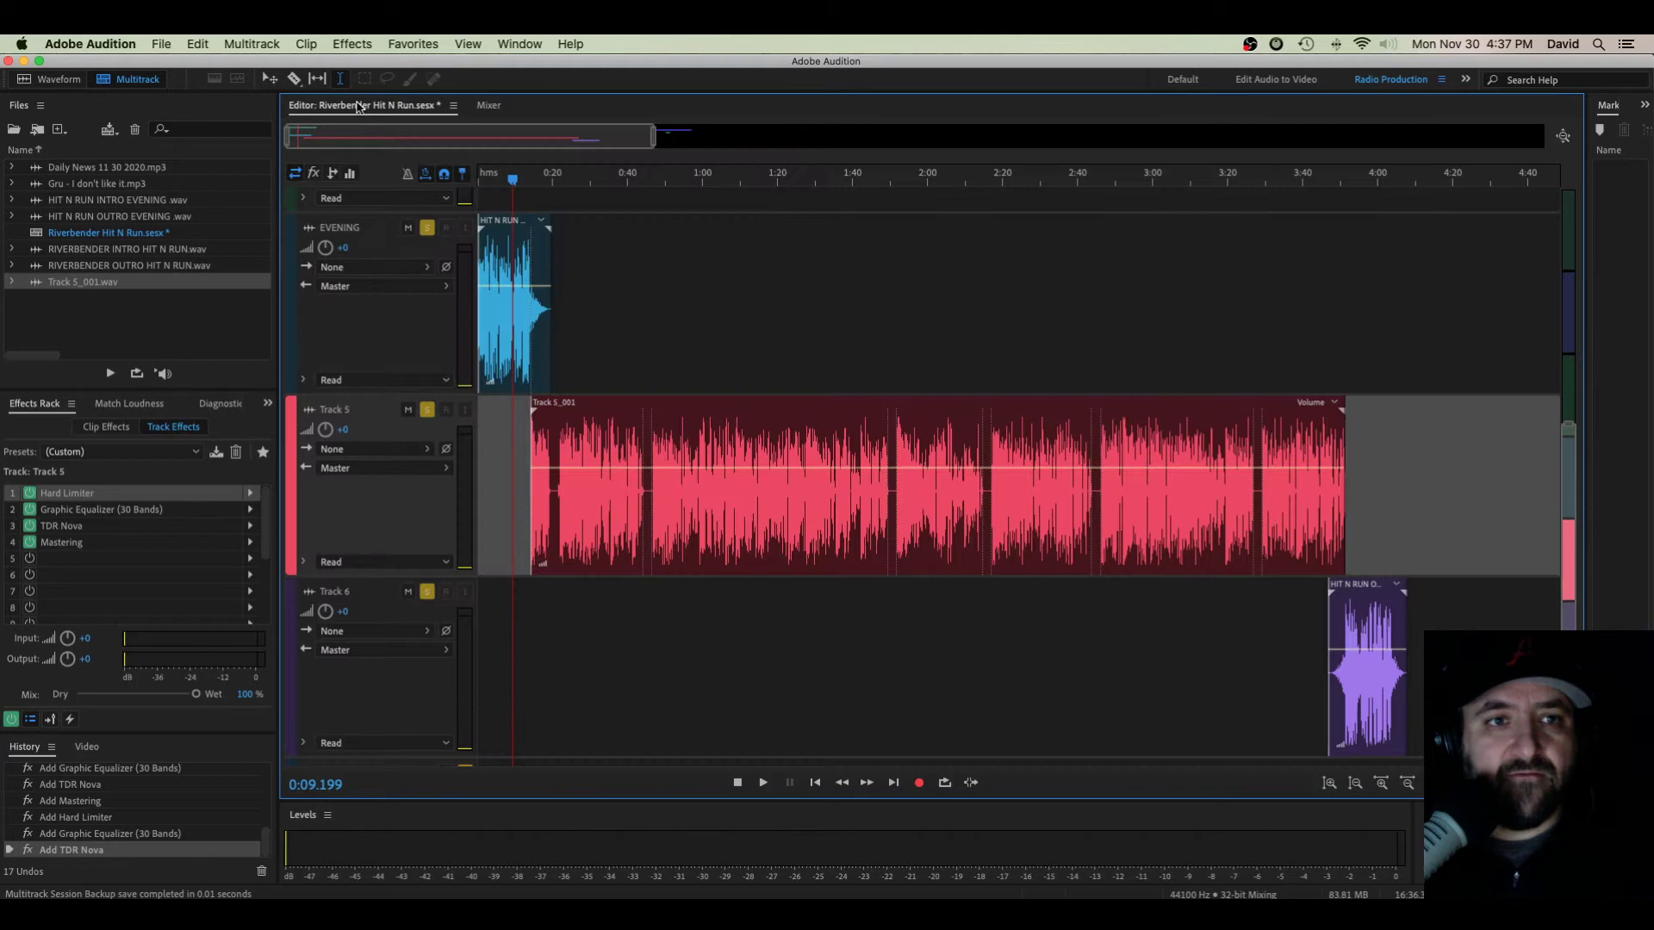
pyautogui.press('space')
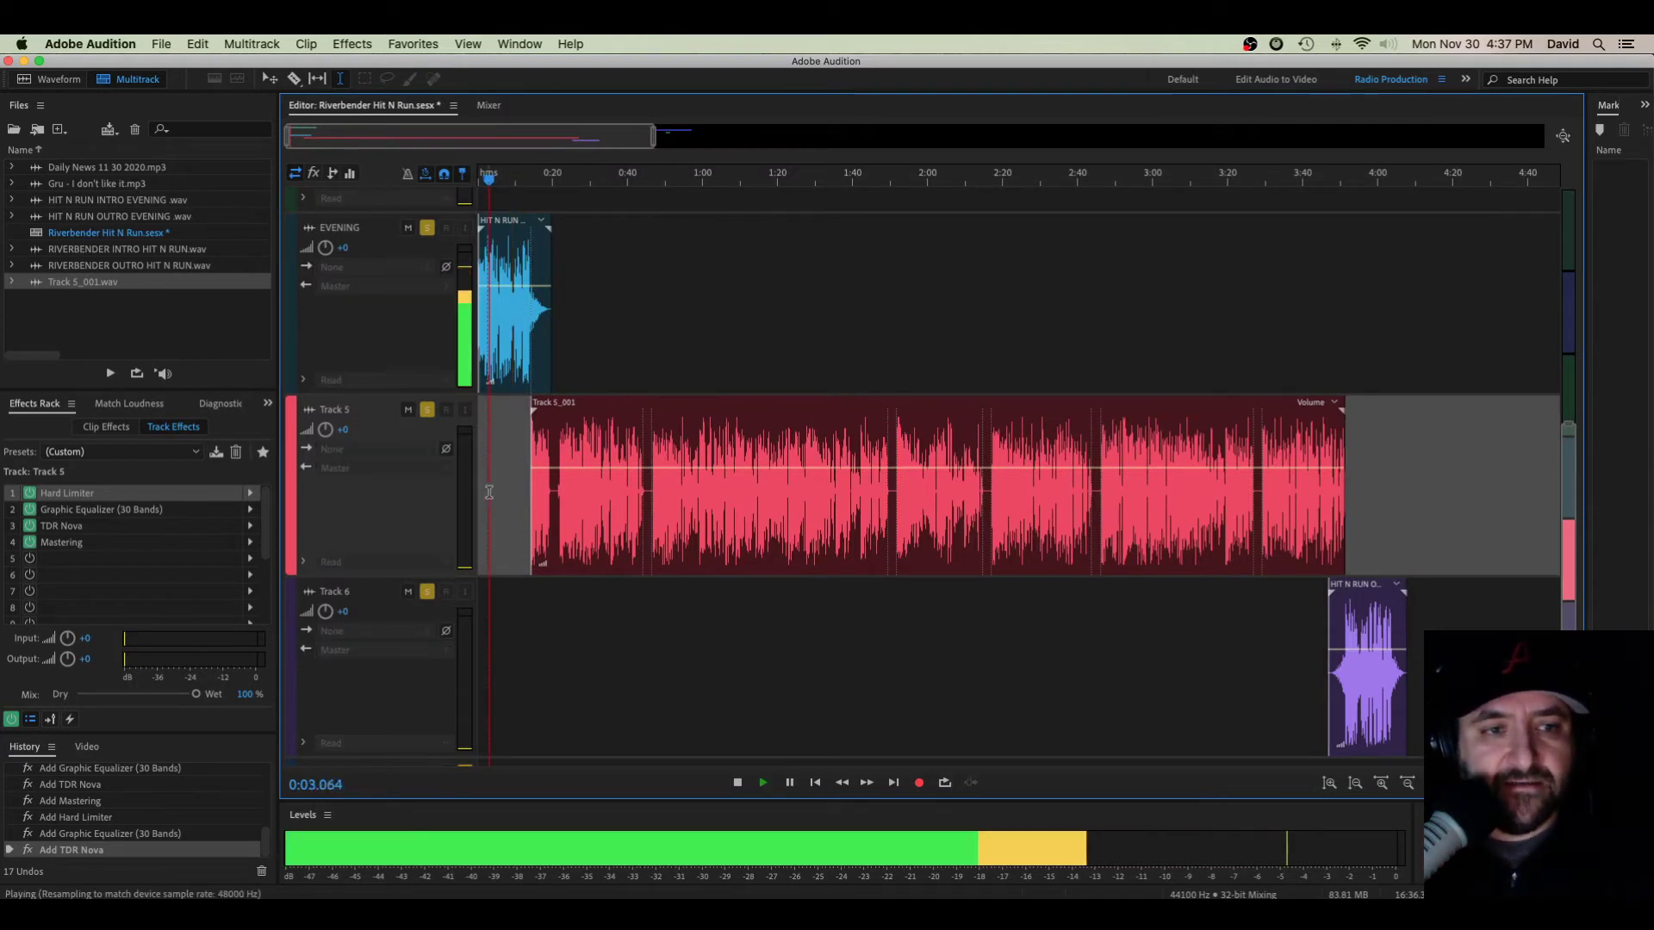
pyautogui.press('space')
pyautogui.click(572, 603)
pyautogui.press('space')
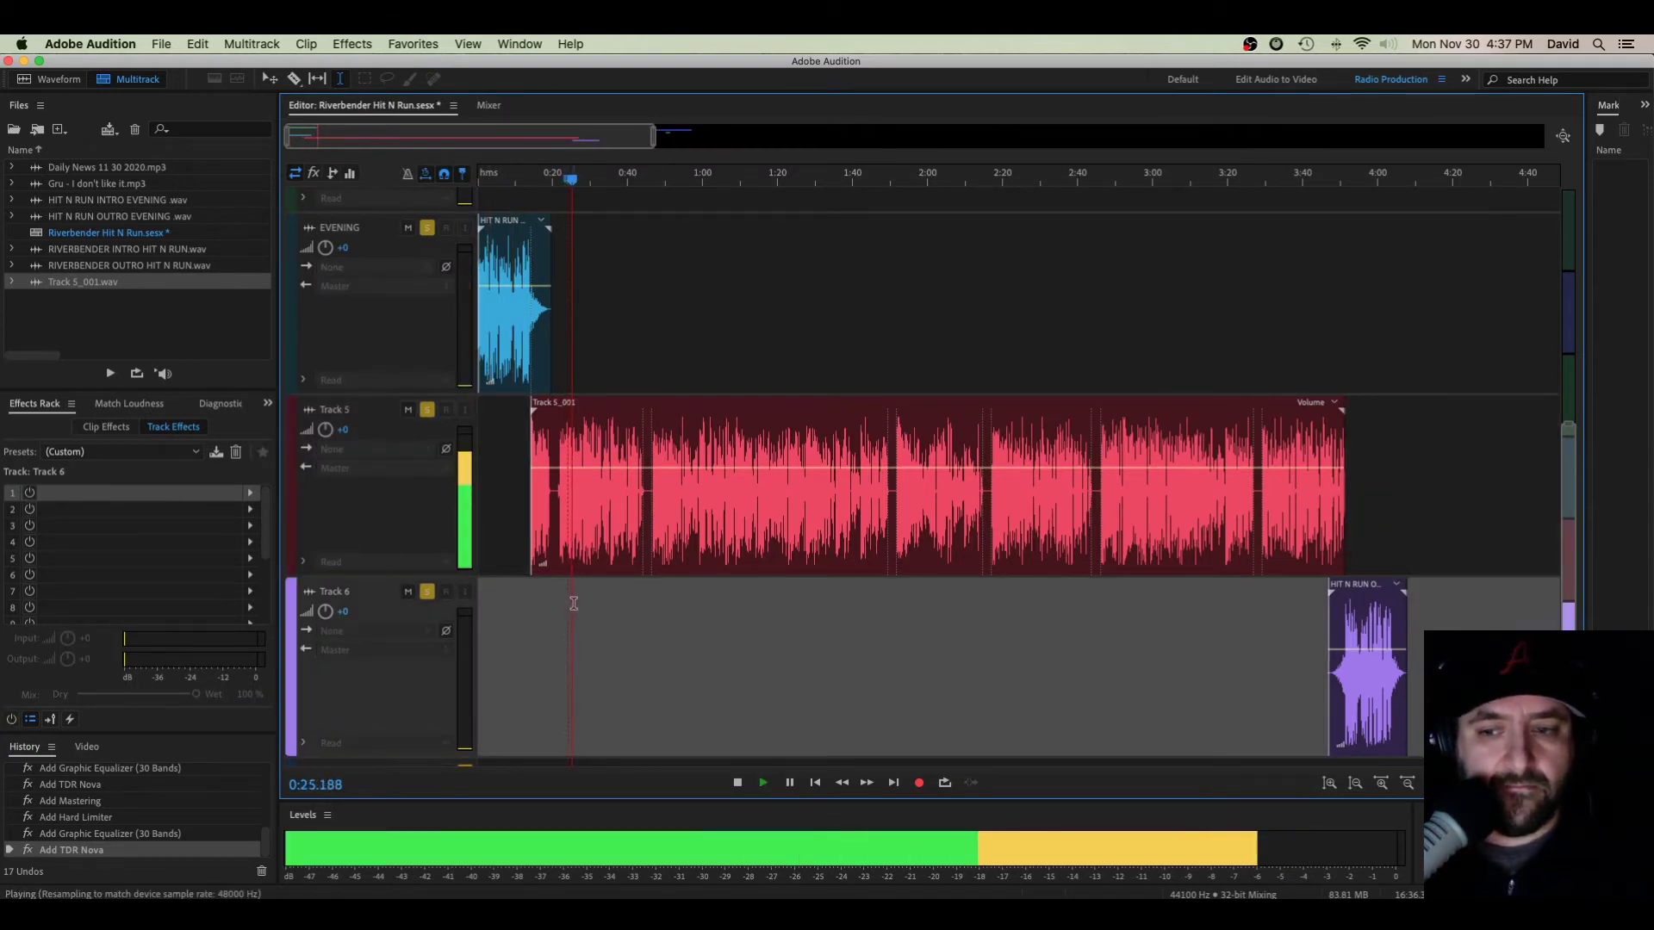
pyautogui.press('space')
# - Compare Track 5 and EVENING effects, then revert History to the Add Mastering step
pyautogui.click(508, 504)
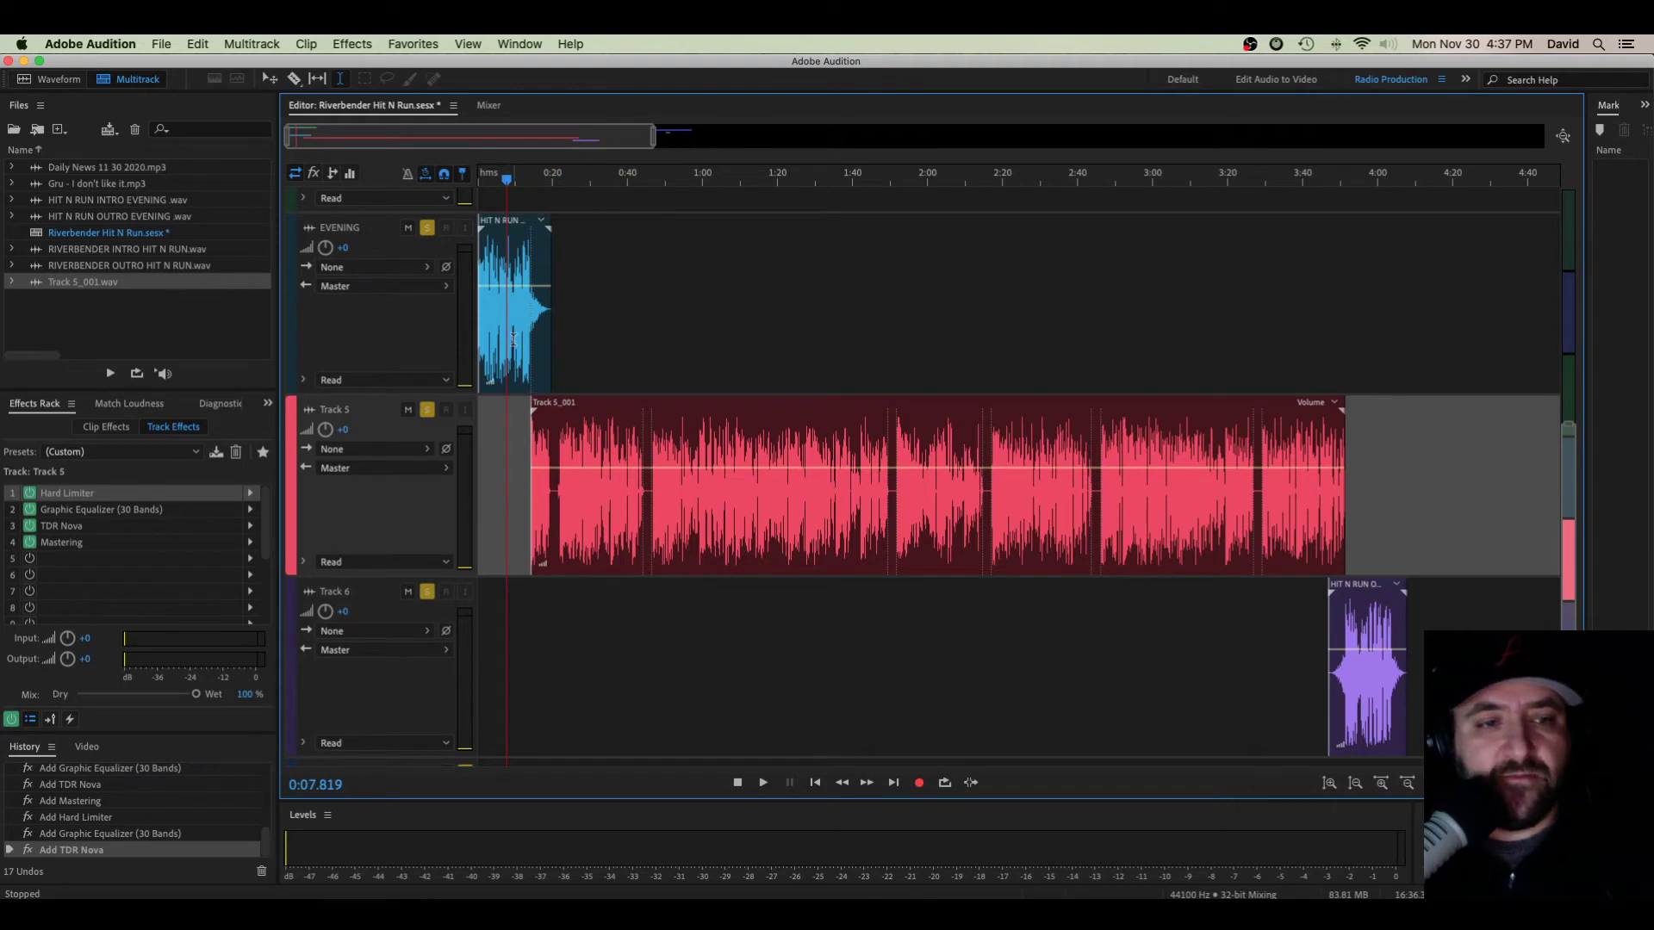
pyautogui.click(571, 334)
pyautogui.click(506, 448)
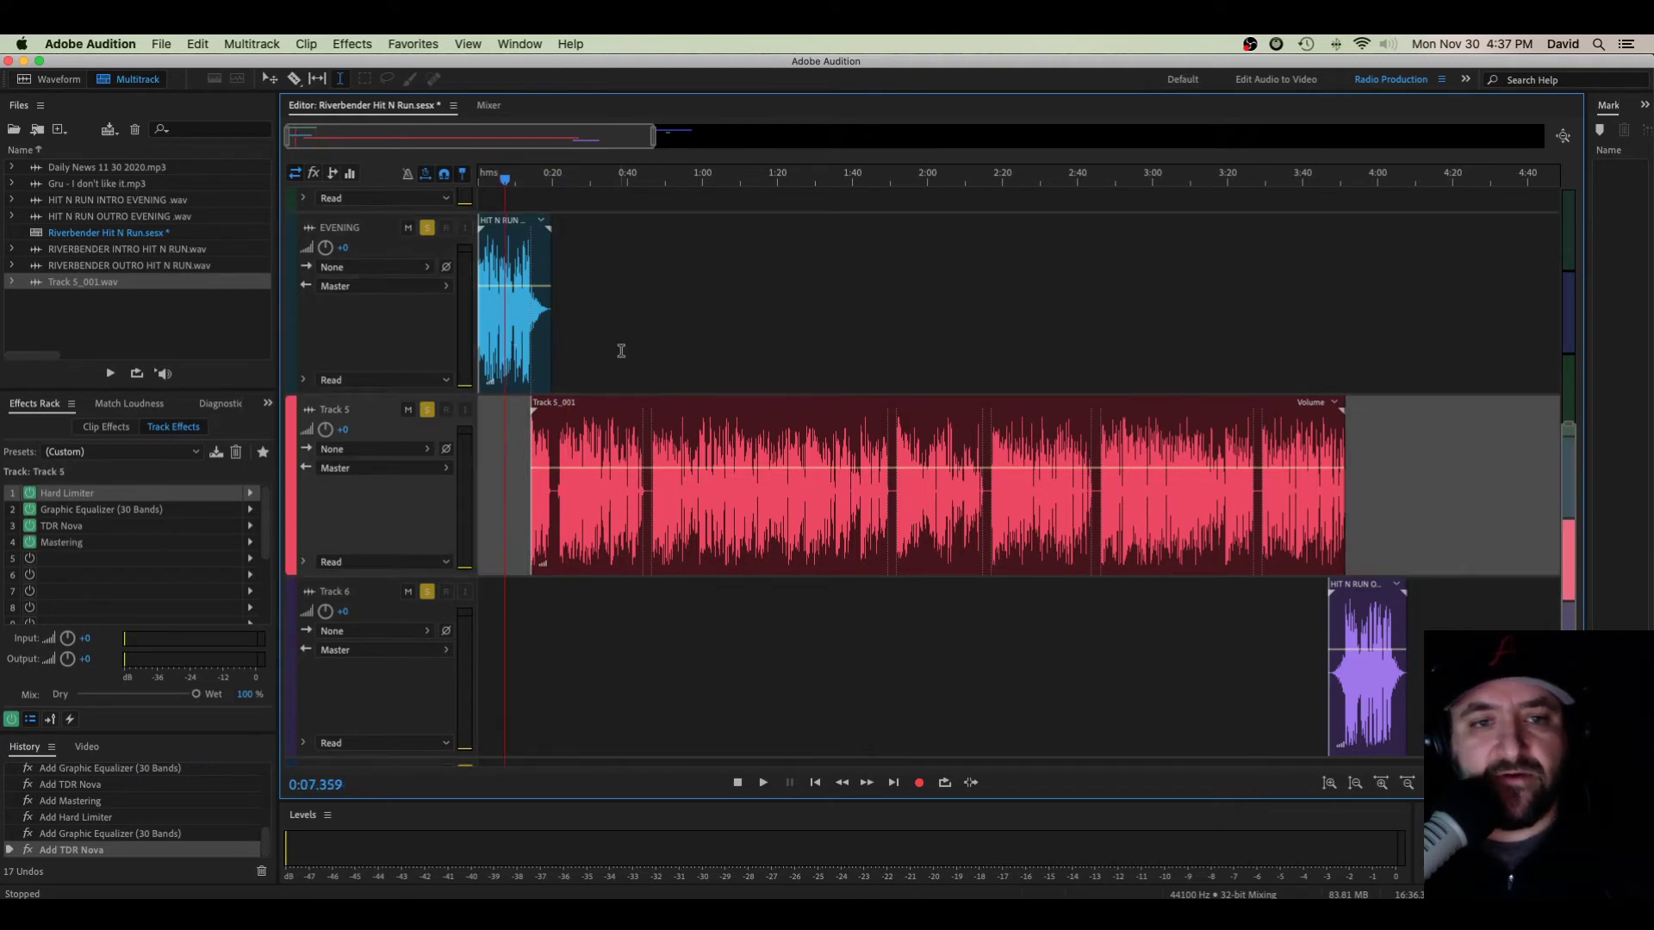
pyautogui.click(620, 351)
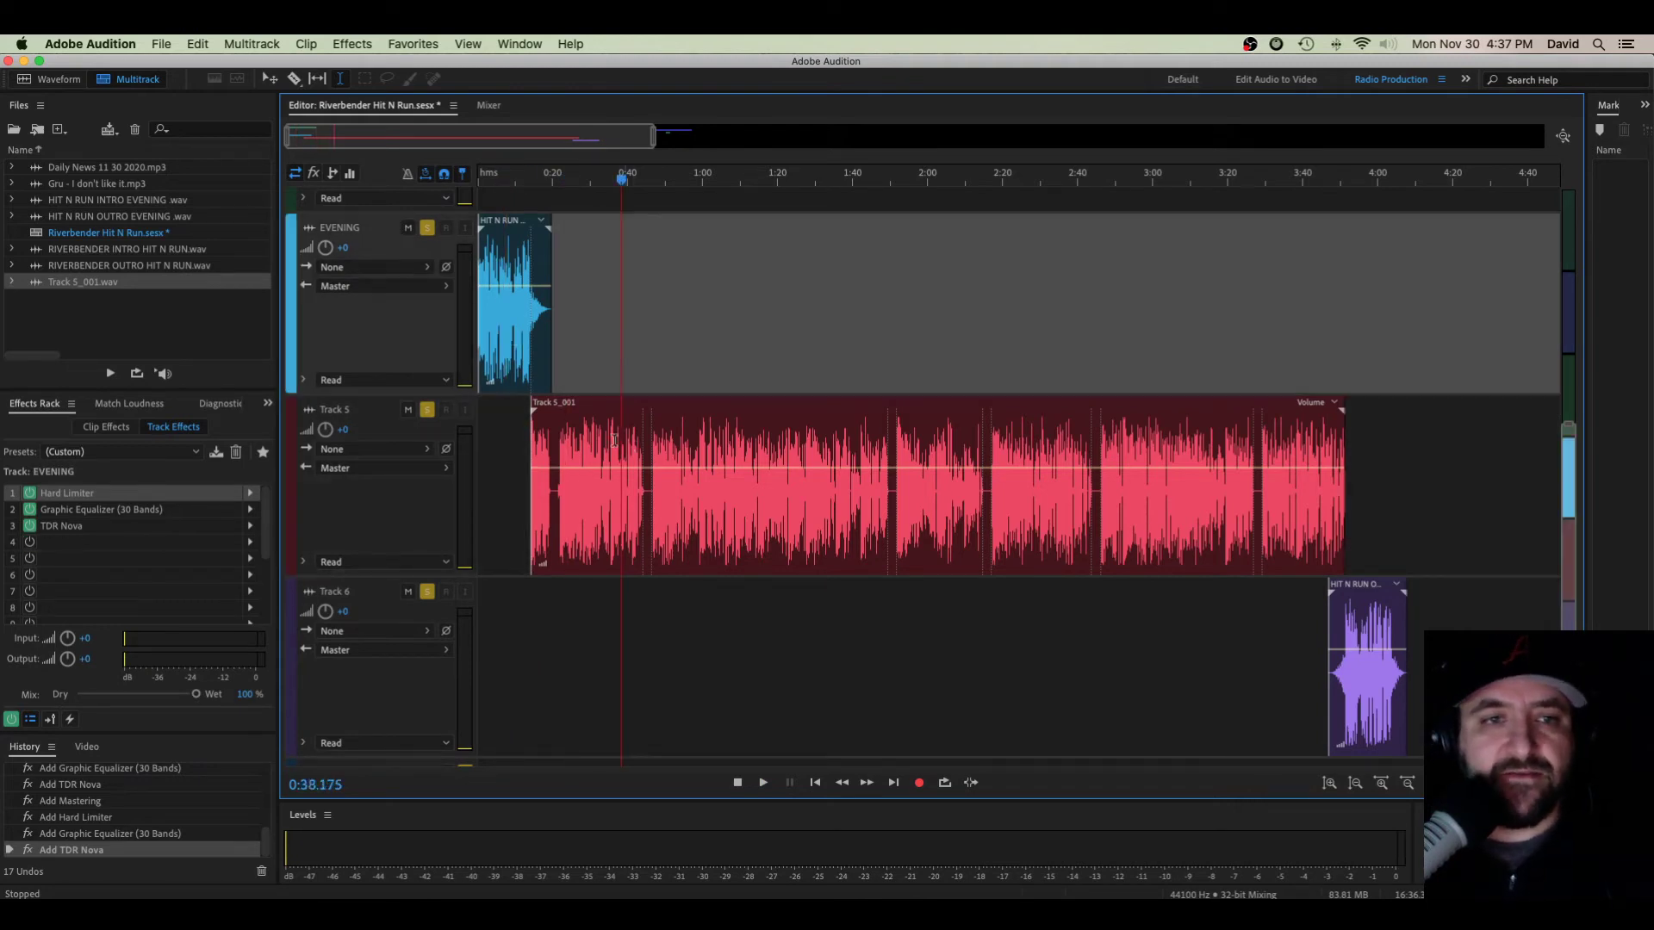
pyautogui.click(76, 802)
pyautogui.click(492, 459)
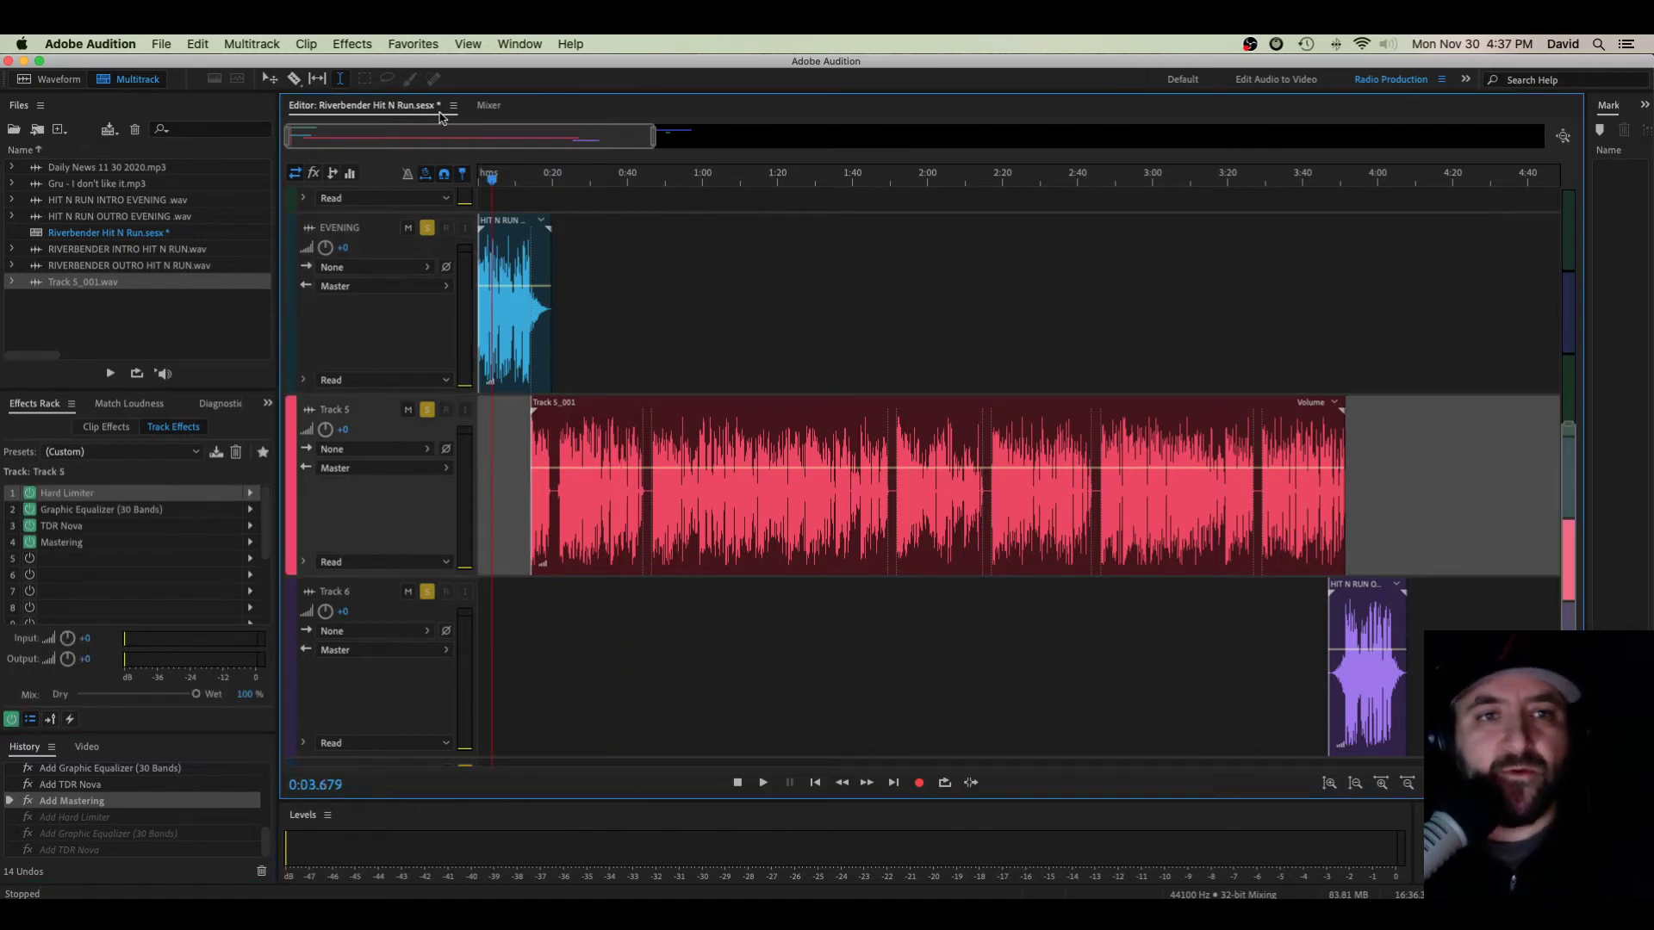
# - Show track-header effect slots and copy Hard Limiter, Graphic Equalizer, TDR Nova, Mastering onto EVENING
pyautogui.click(487, 106)
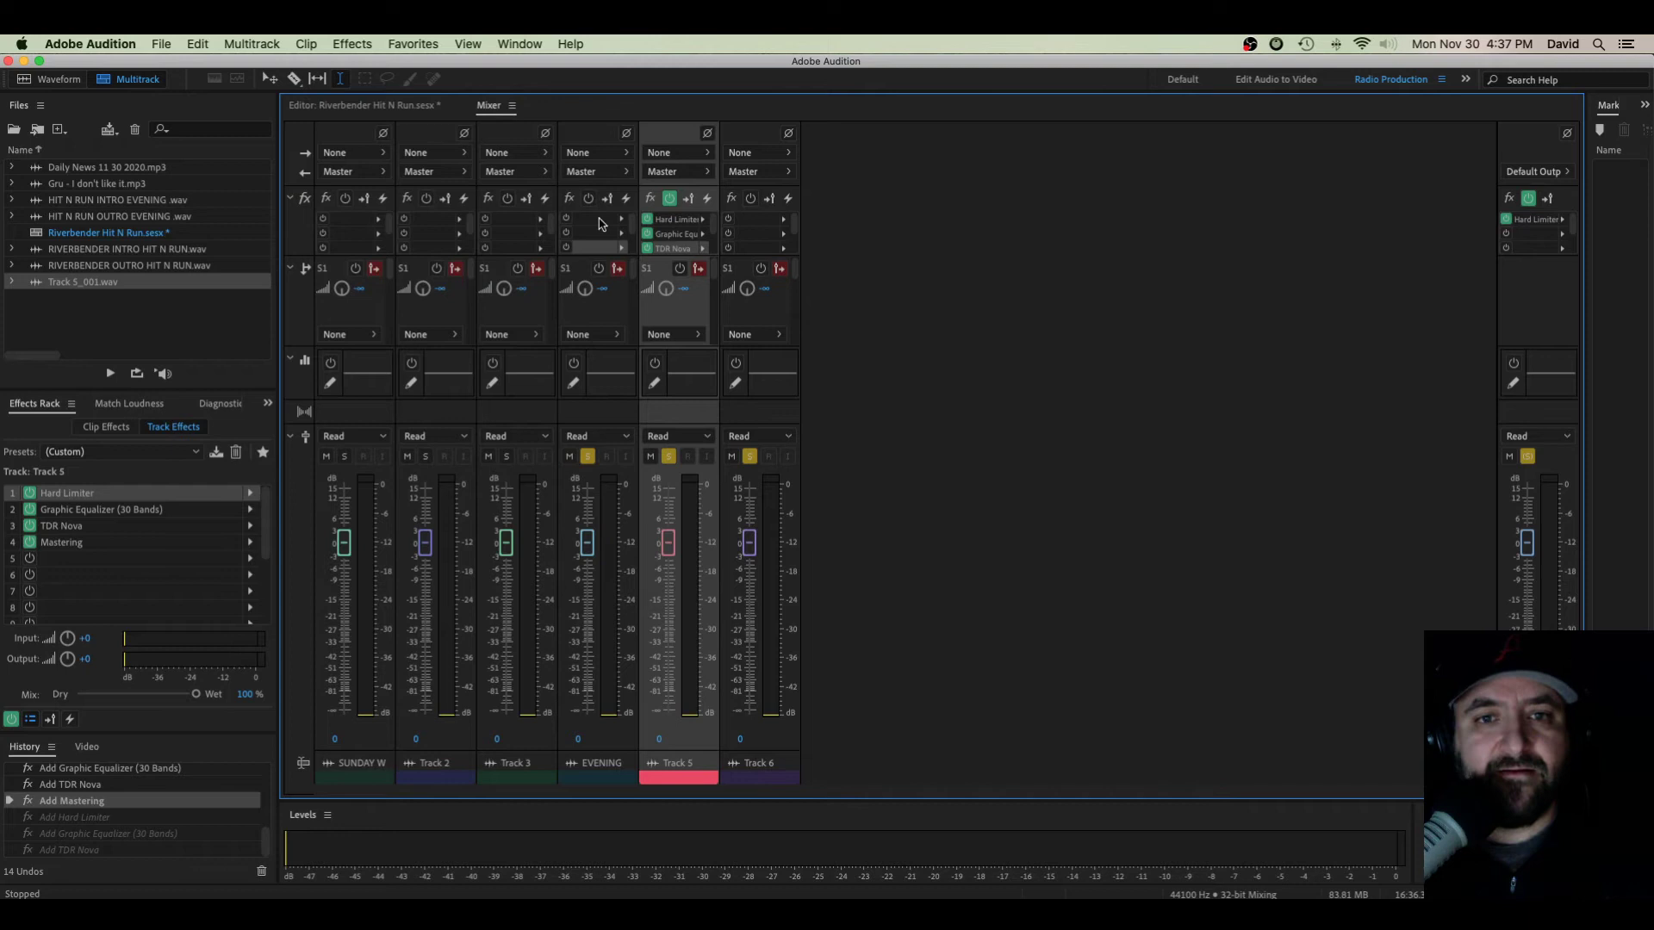
pyautogui.click(363, 107)
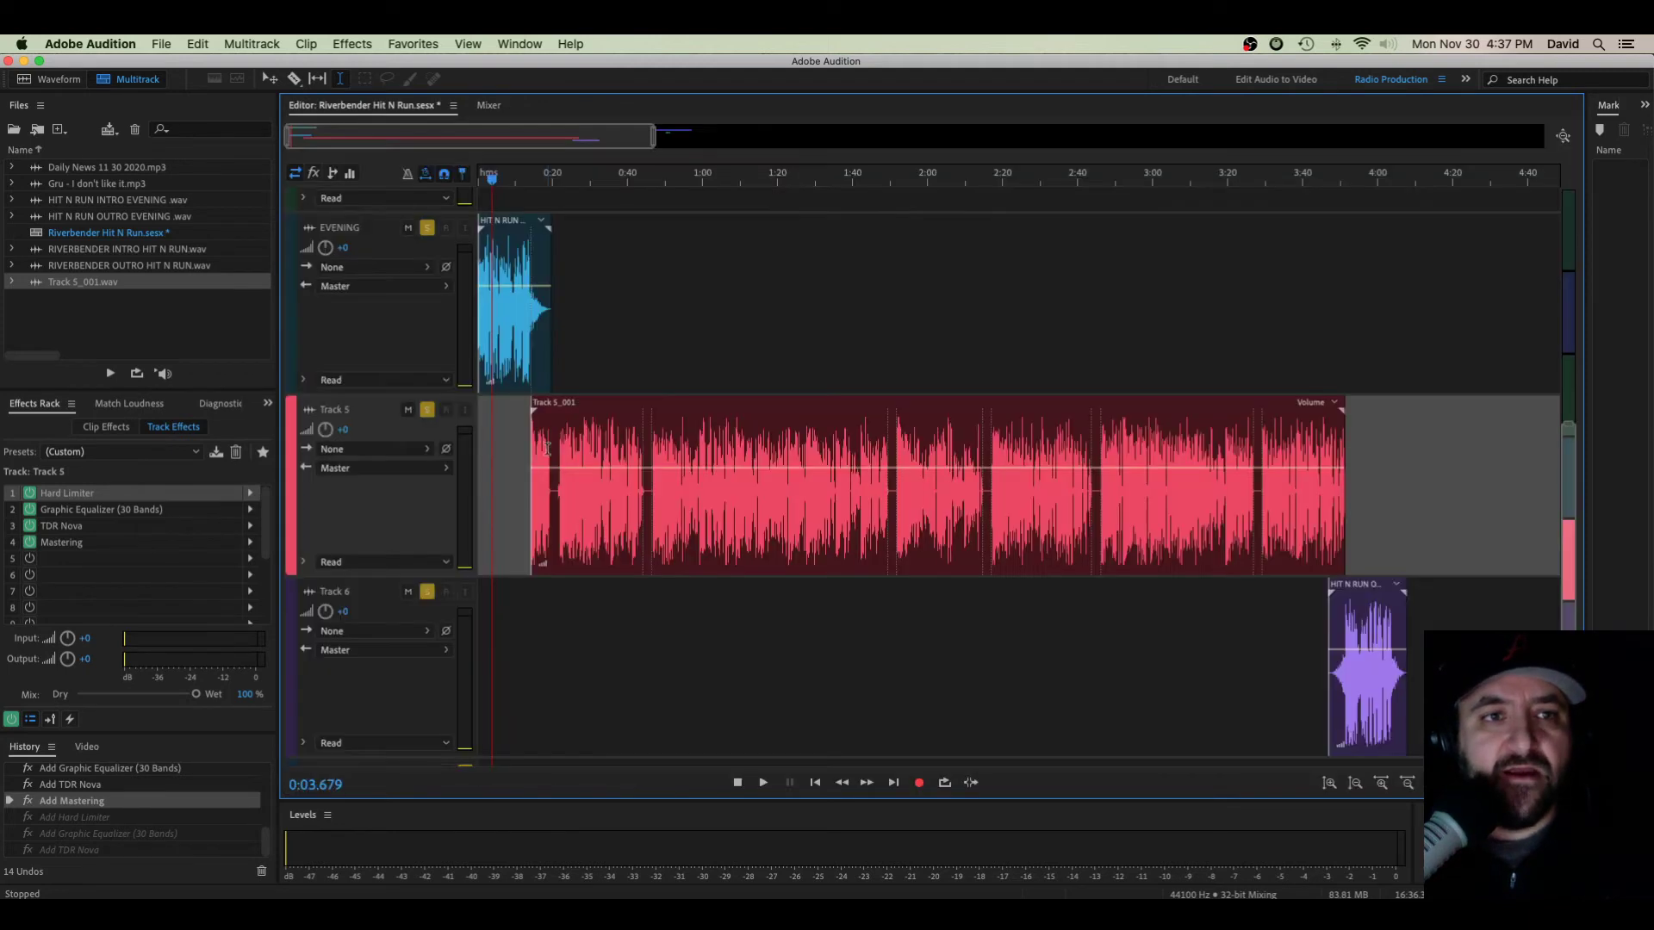
pyautogui.click(313, 174)
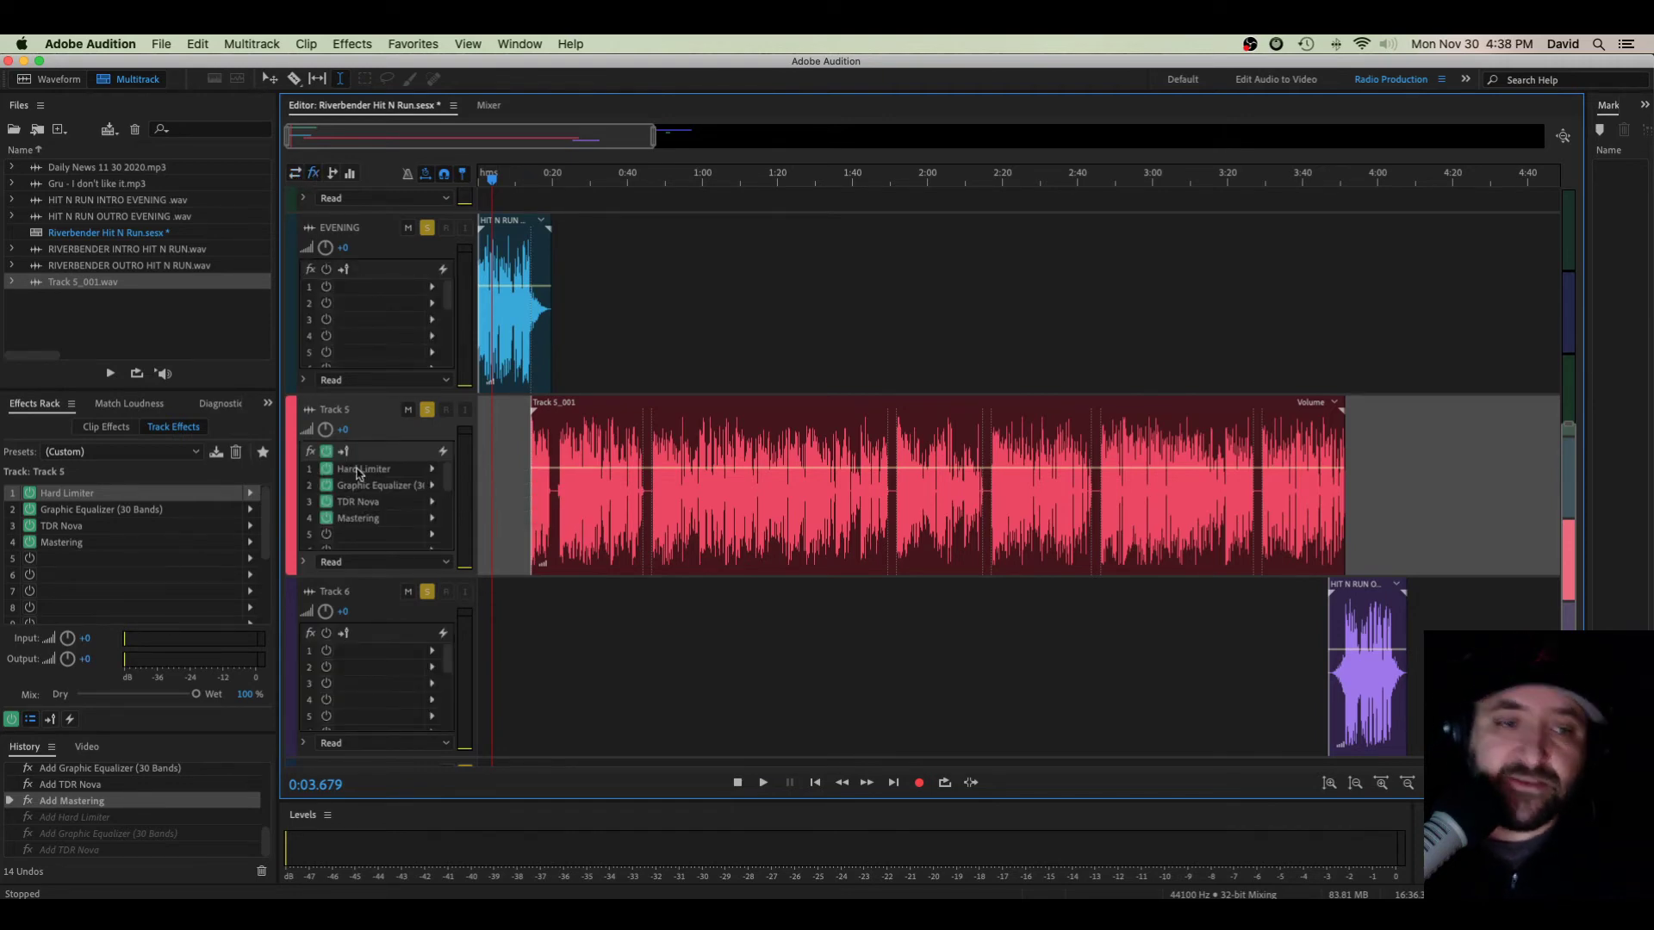
pyautogui.moveTo(357, 475); pyautogui.dragTo(401, 293)
pyautogui.moveTo(371, 490); pyautogui.dragTo(405, 304)
pyautogui.moveTo(362, 504); pyautogui.dragTo(370, 328)
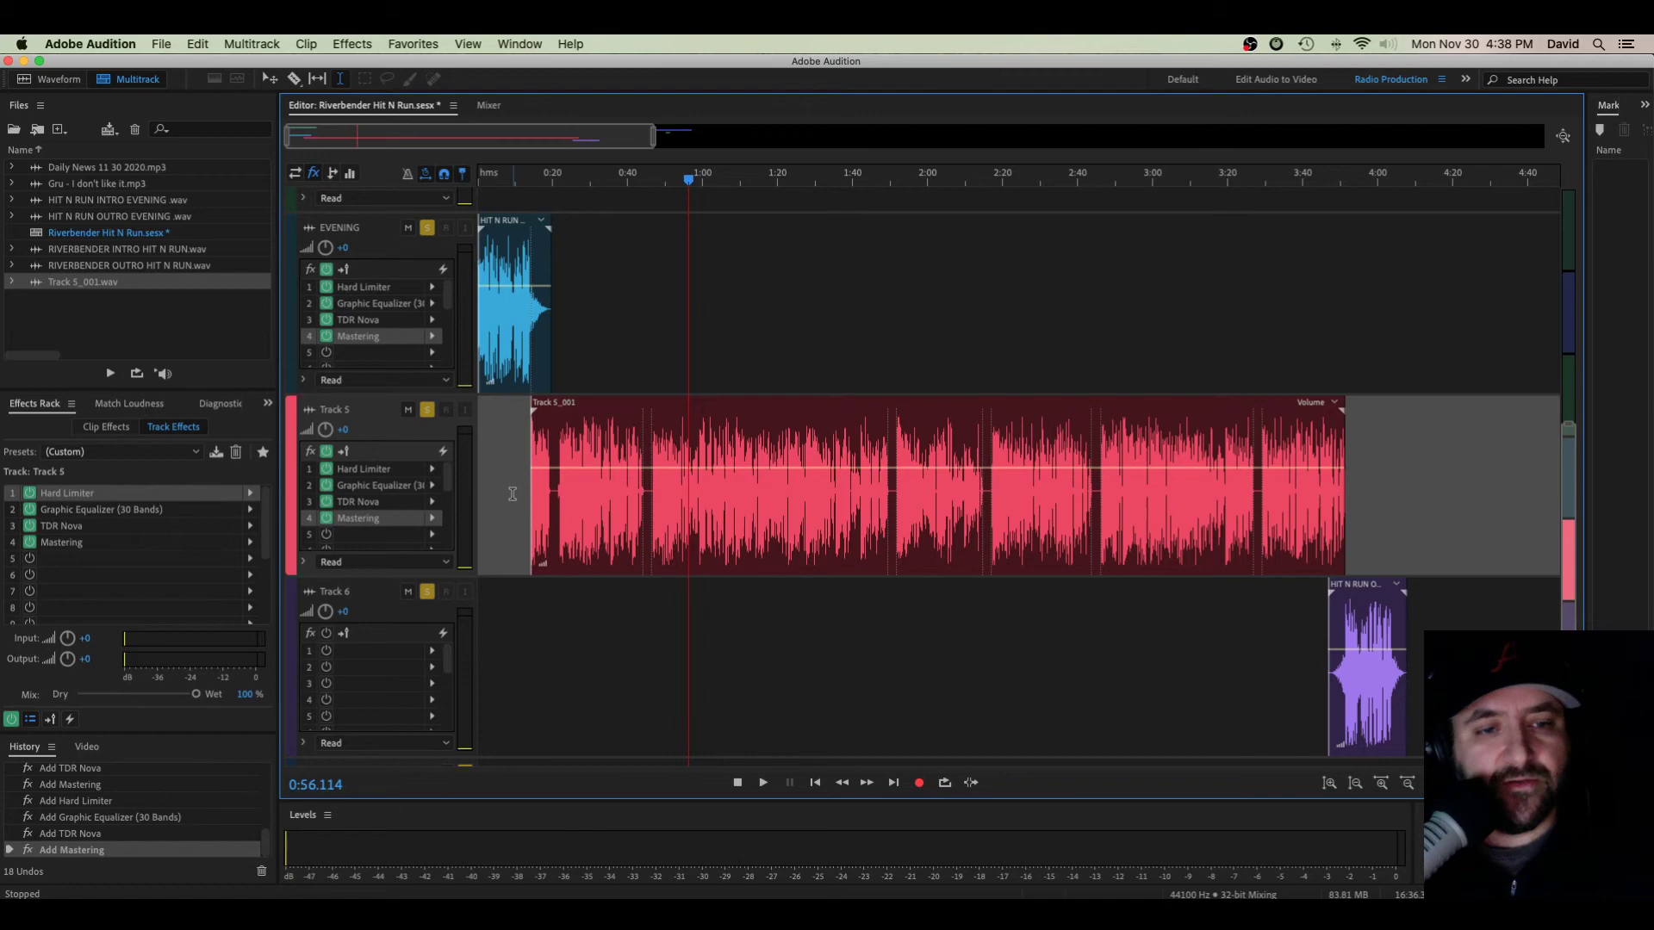
# - Copy Track 5's Hard Limiter, Graphic Equalizer (30 Bands), TDR Nova and Mastering onto Track 6
pyautogui.moveTo(387, 497); pyautogui.dragTo(379, 652)
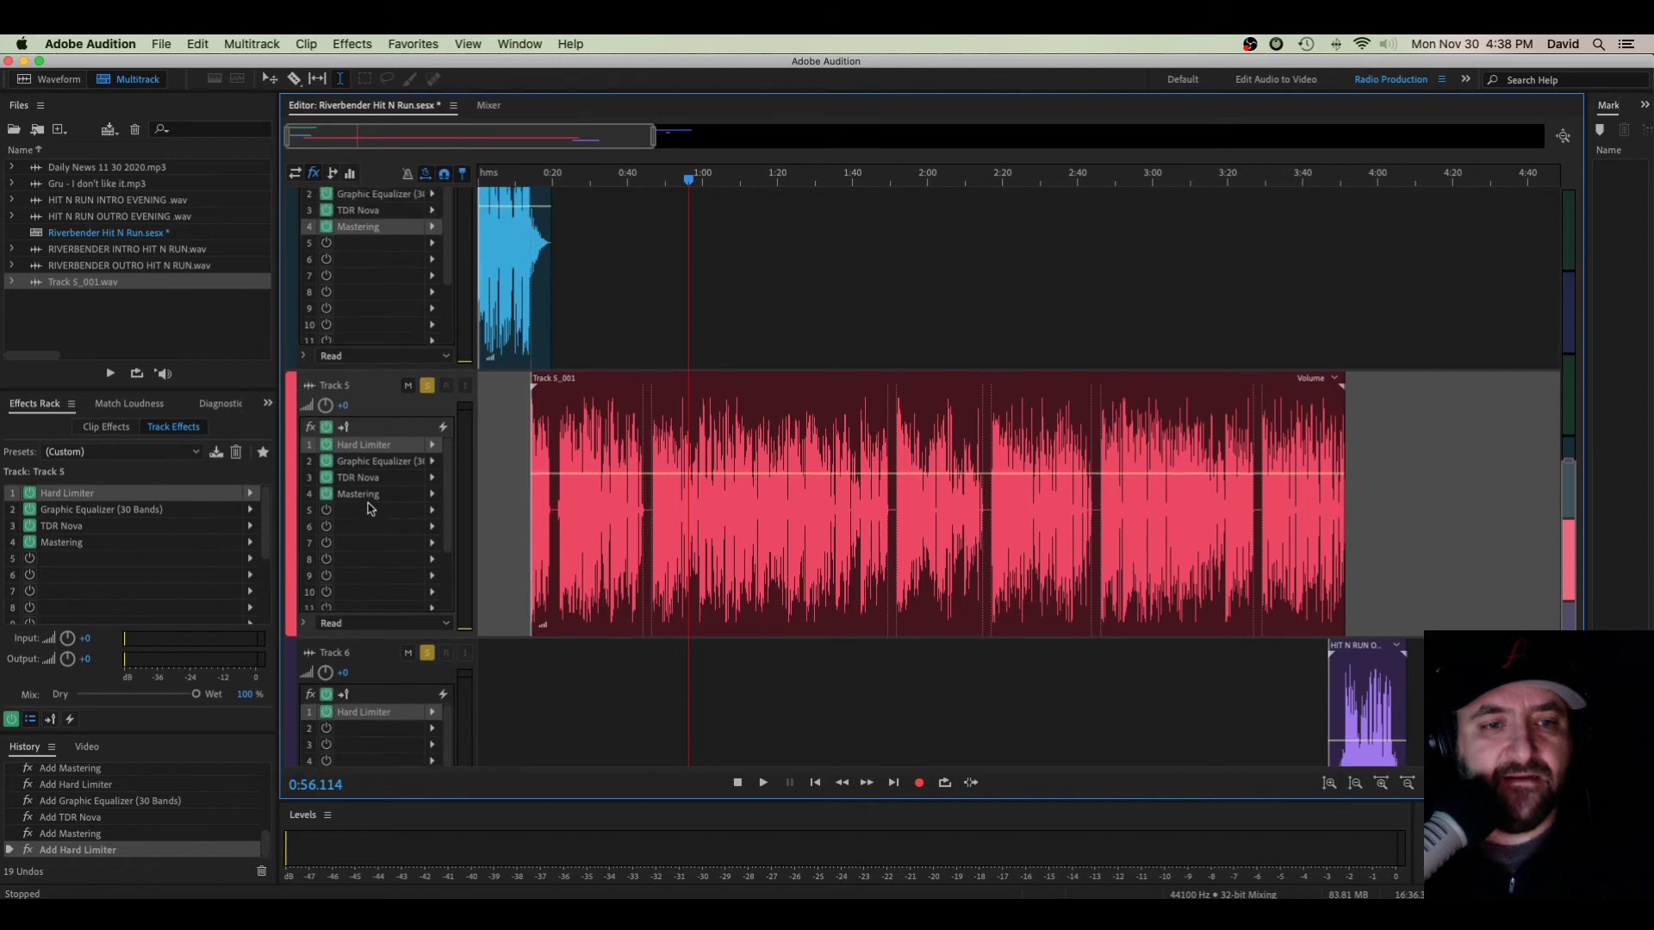
pyautogui.scroll(-1, 506, 473)
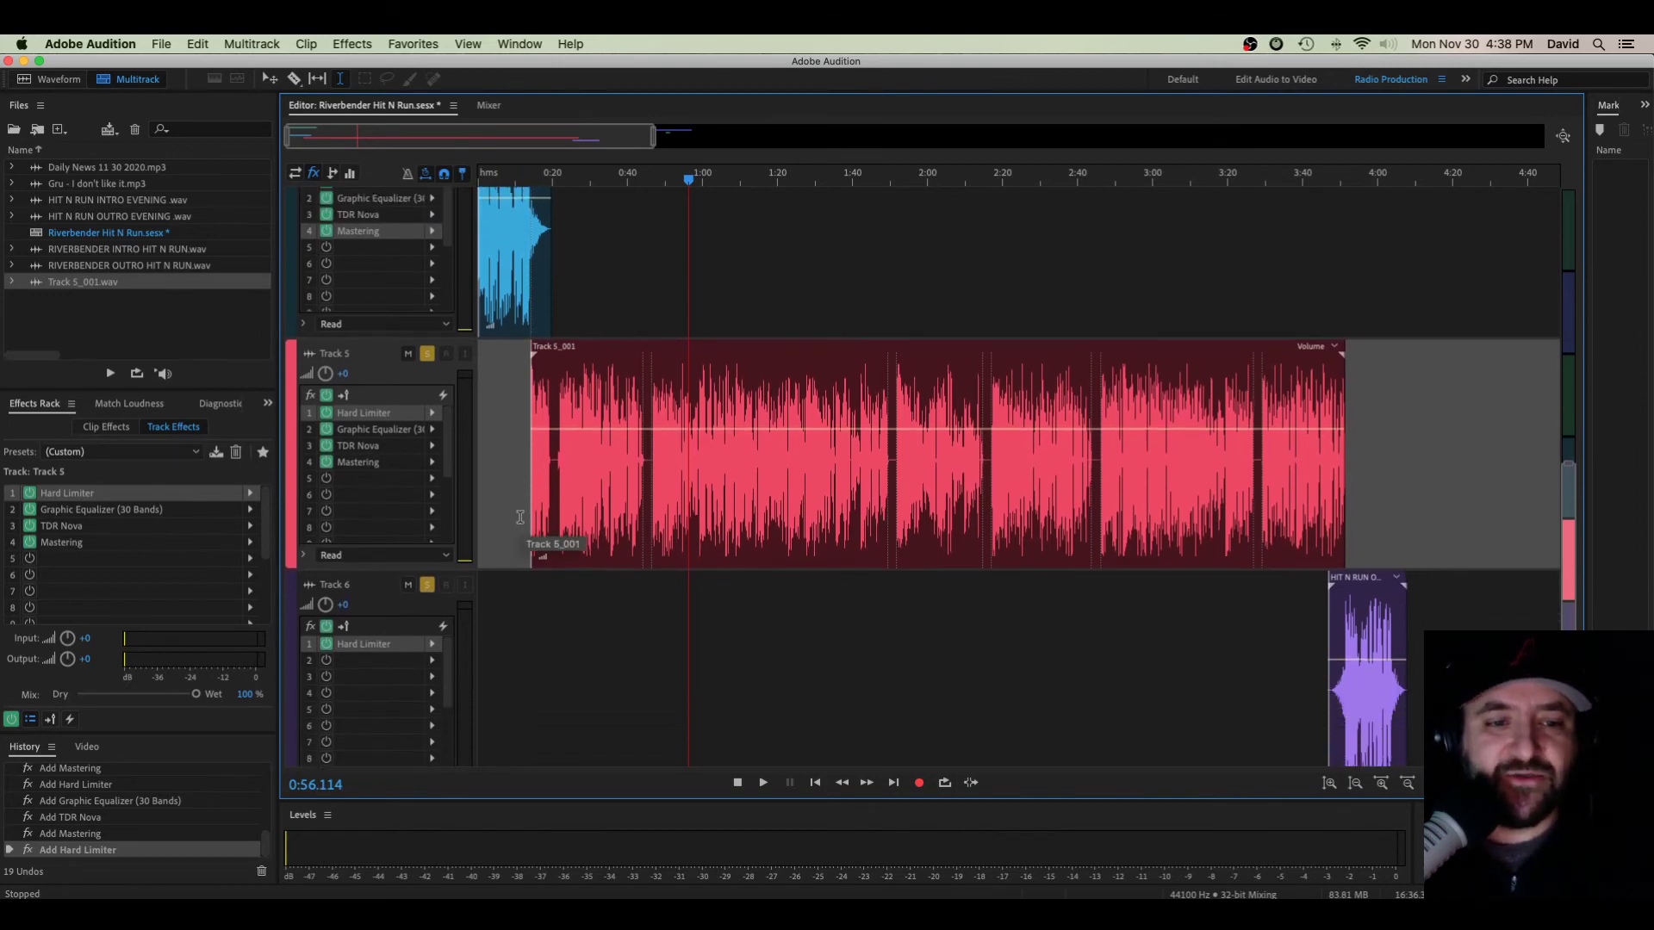
pyautogui.moveTo(379, 429); pyautogui.dragTo(379, 660)
pyautogui.moveTo(370, 446); pyautogui.dragTo(383, 689)
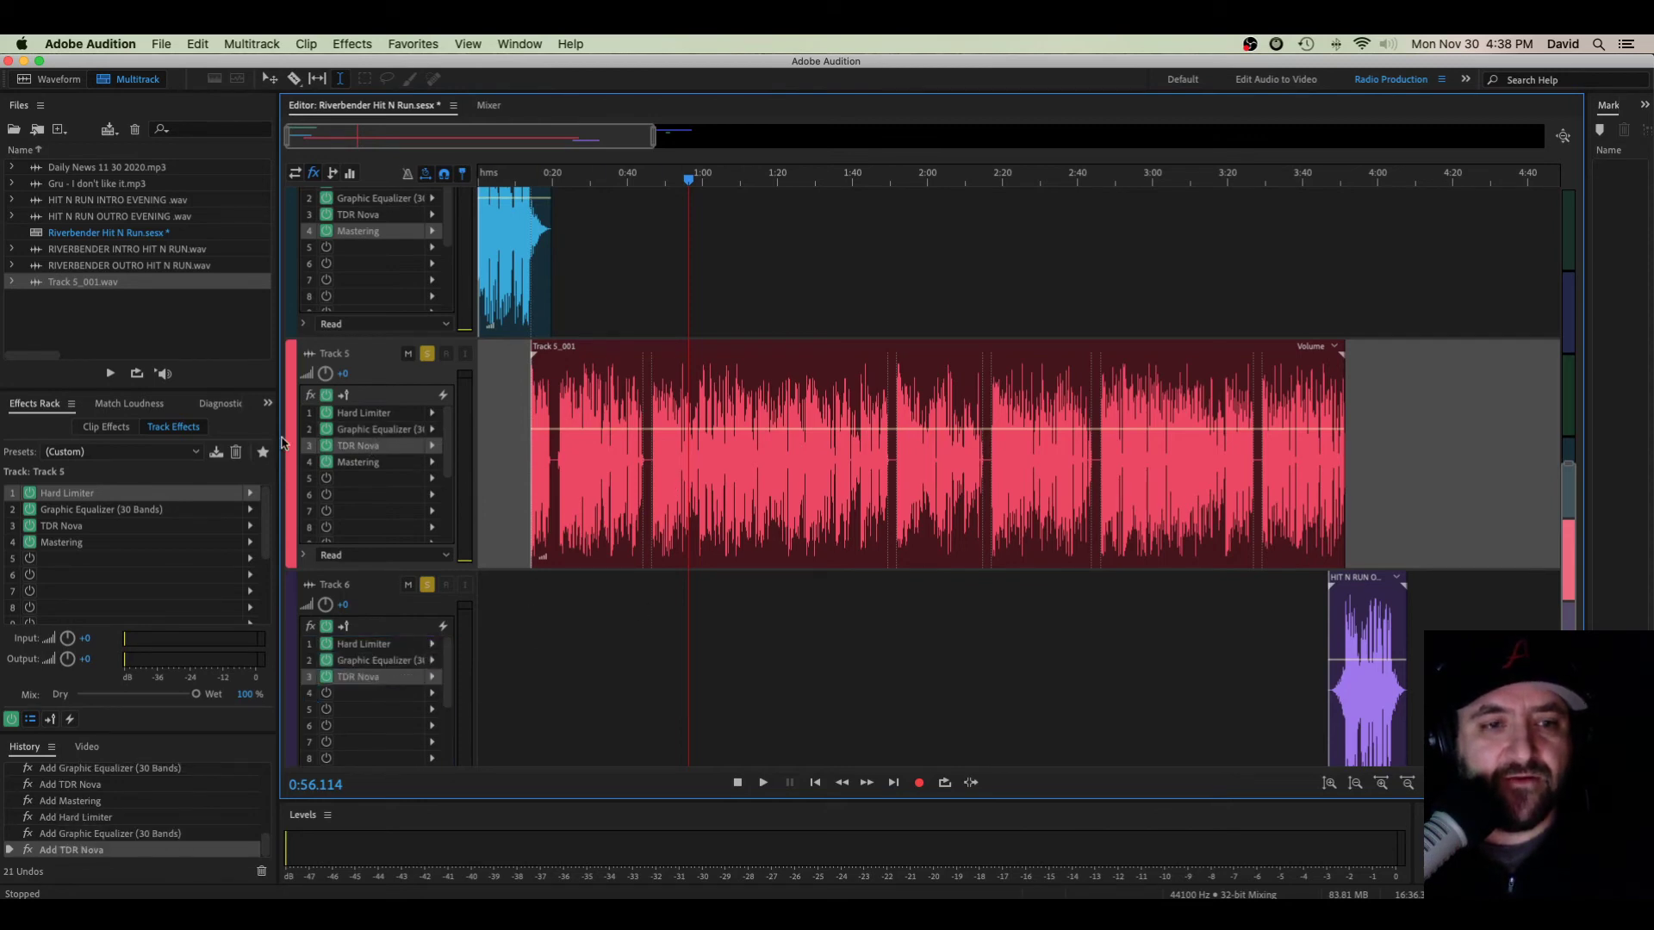
pyautogui.moveTo(366, 462); pyautogui.dragTo(513, 668)
pyautogui.scroll(-1, 516, 666)
pyautogui.scroll(6, 515, 665)
pyautogui.scroll(-4, 514, 665)
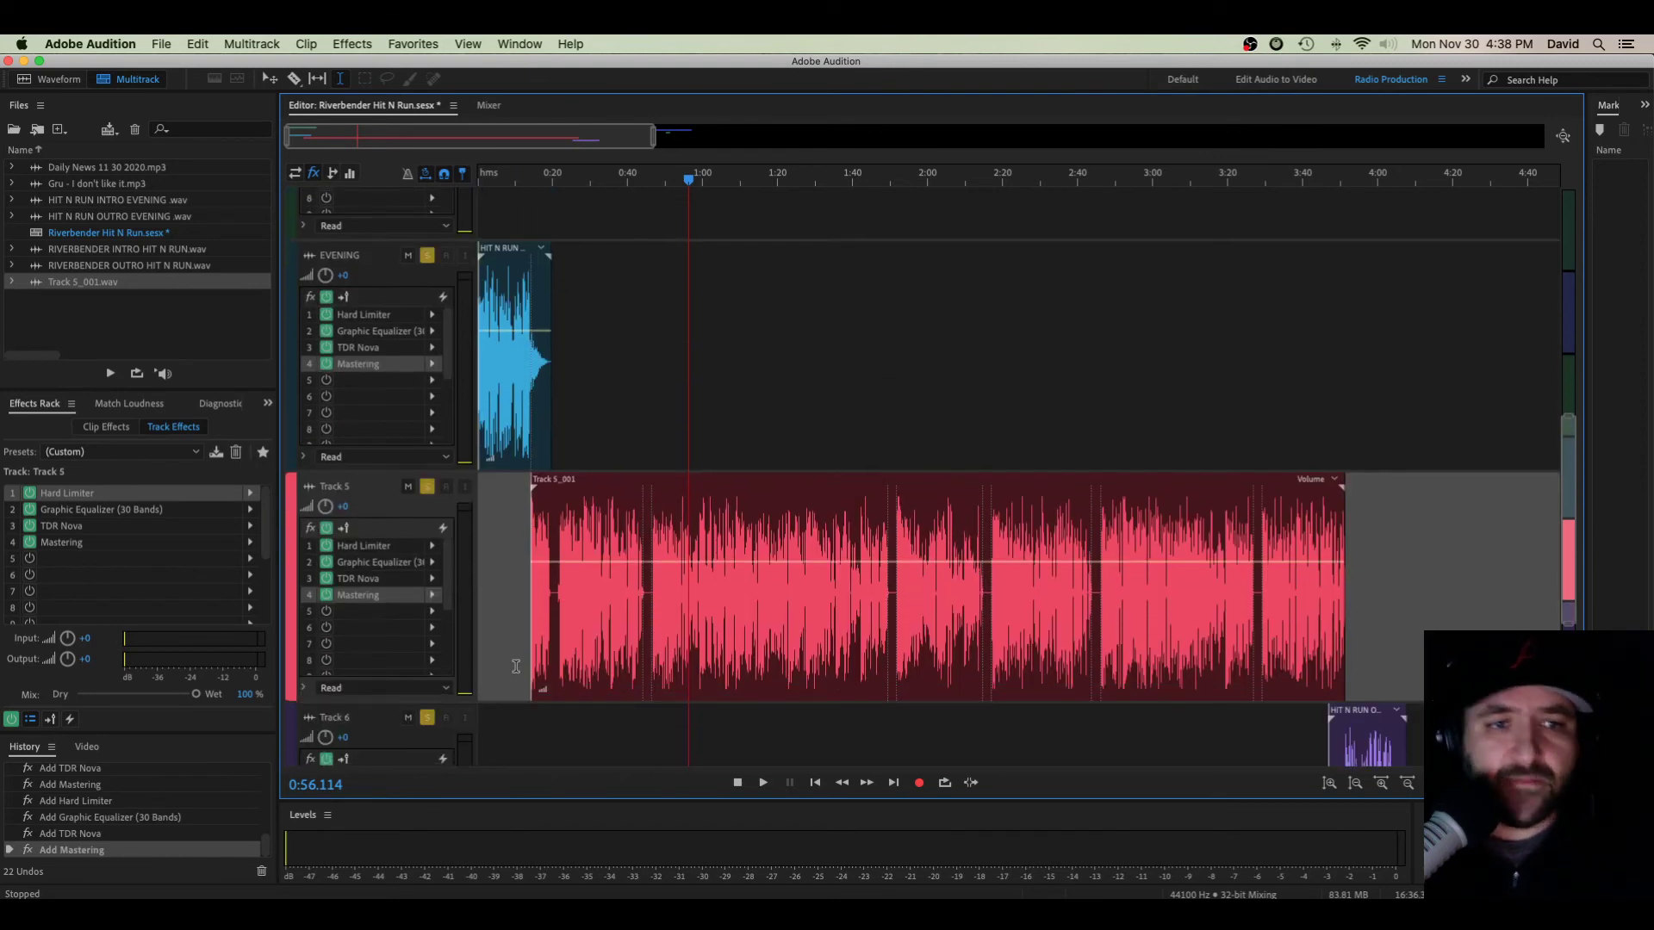
pyautogui.scroll(2, 422, 590)
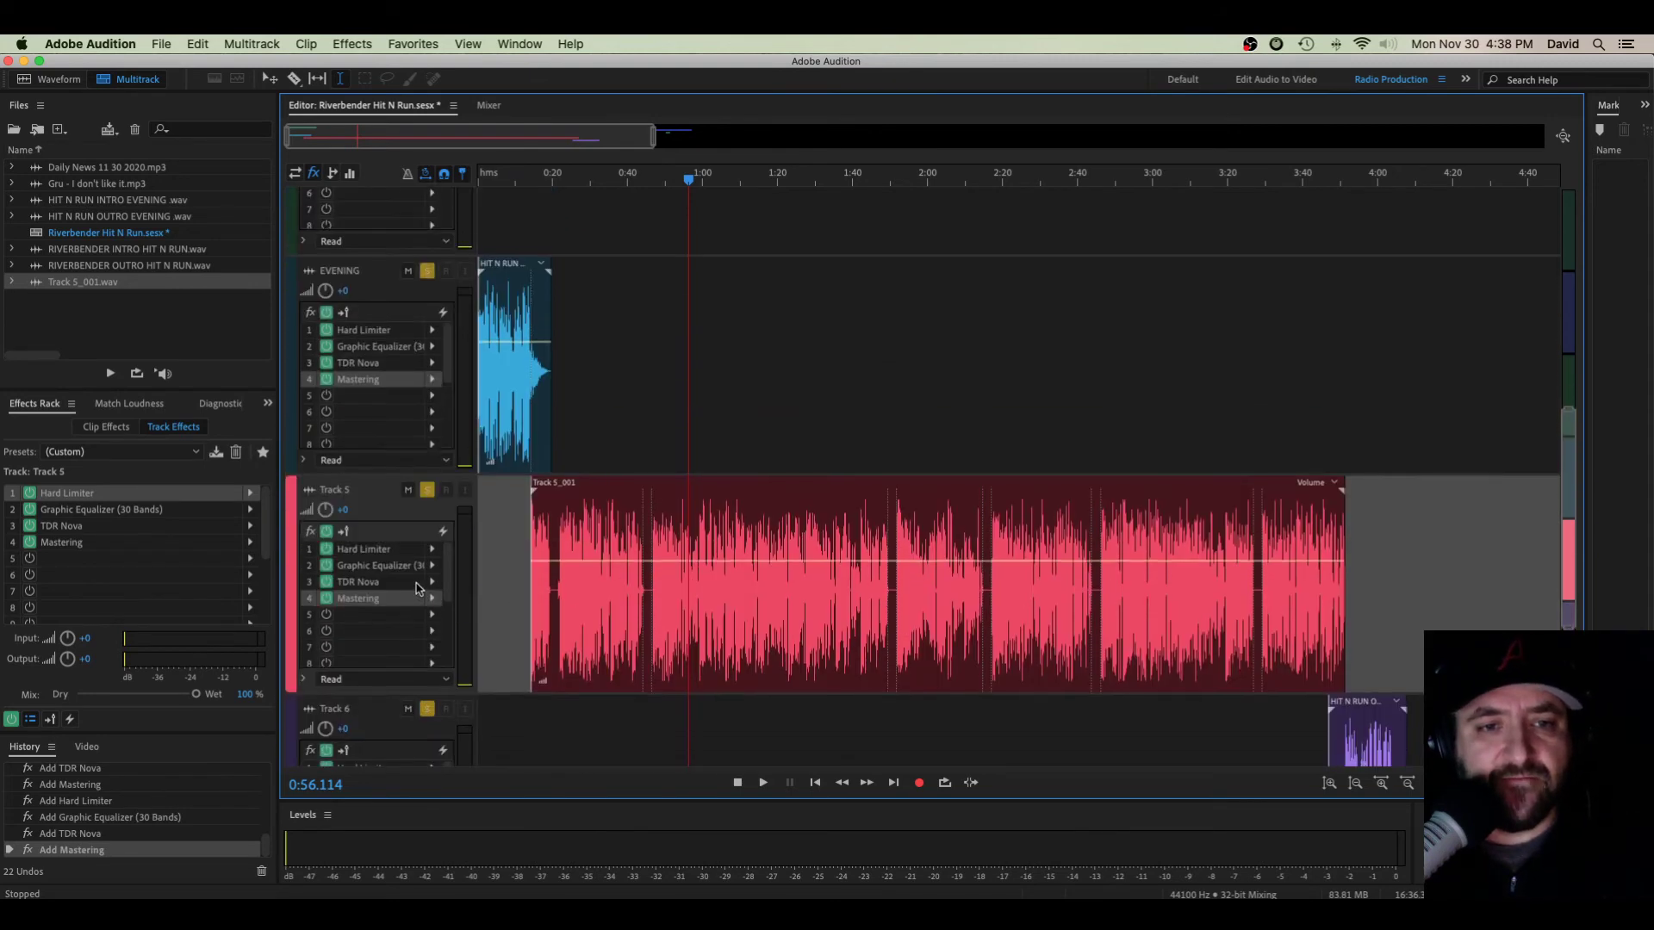
pyautogui.scroll(1, 509, 578)
pyautogui.scroll(-3, 512, 582)
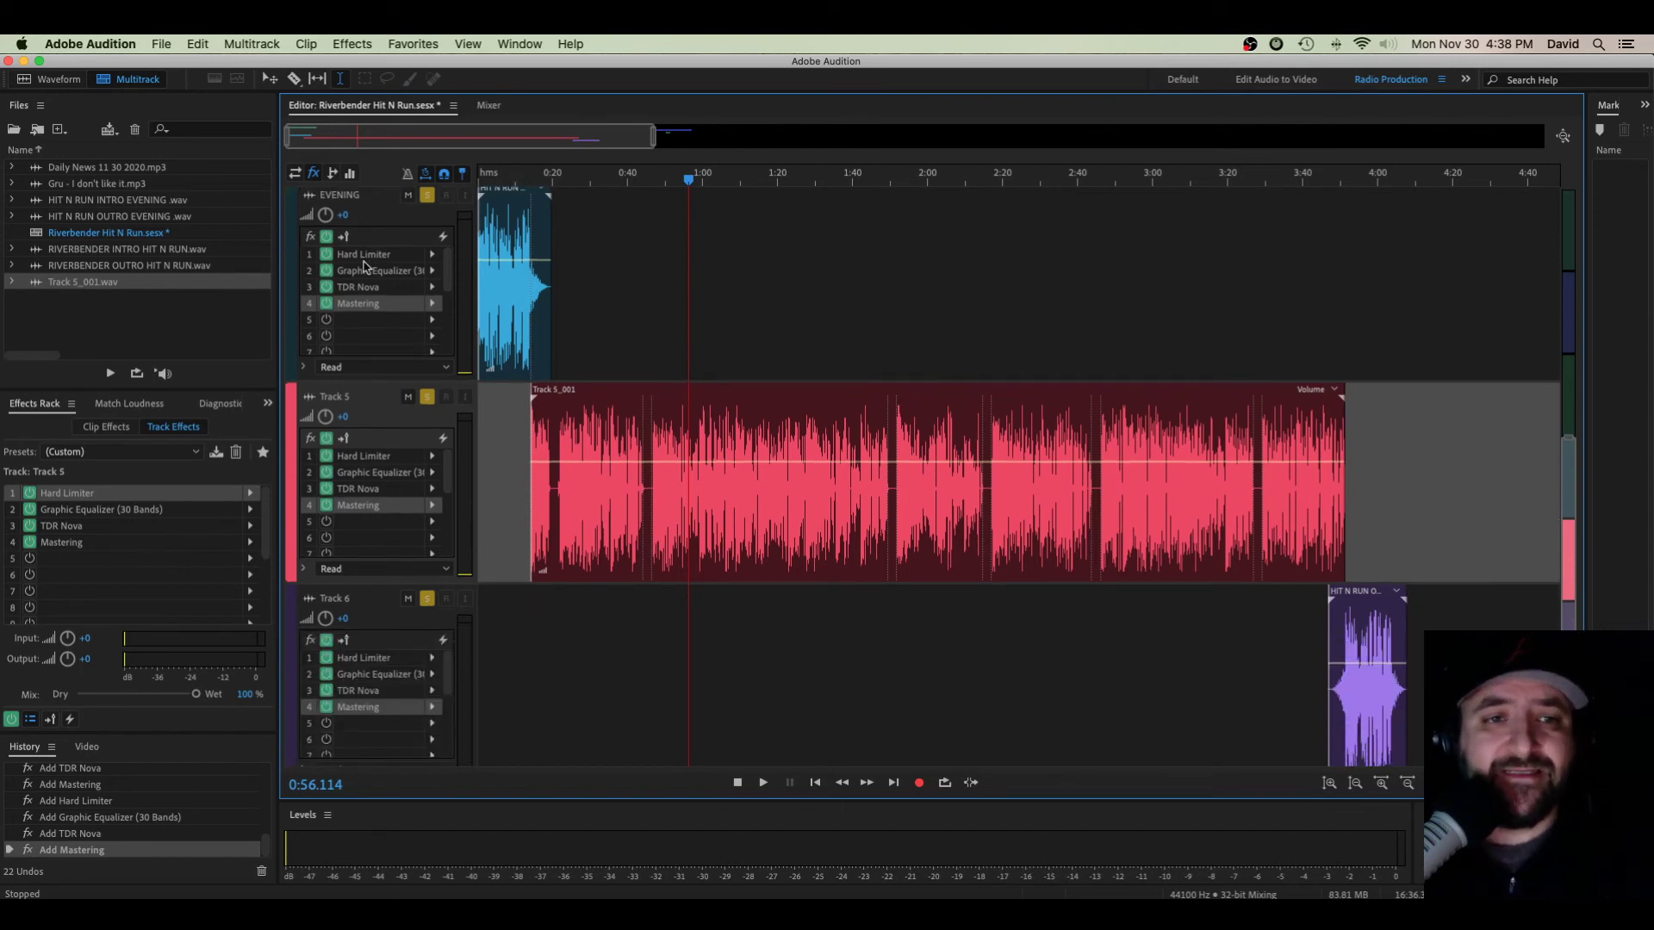
# - Play the session from about 0:09, jumping to 0:34 and near 3:58, then stop
pyautogui.click(515, 428)
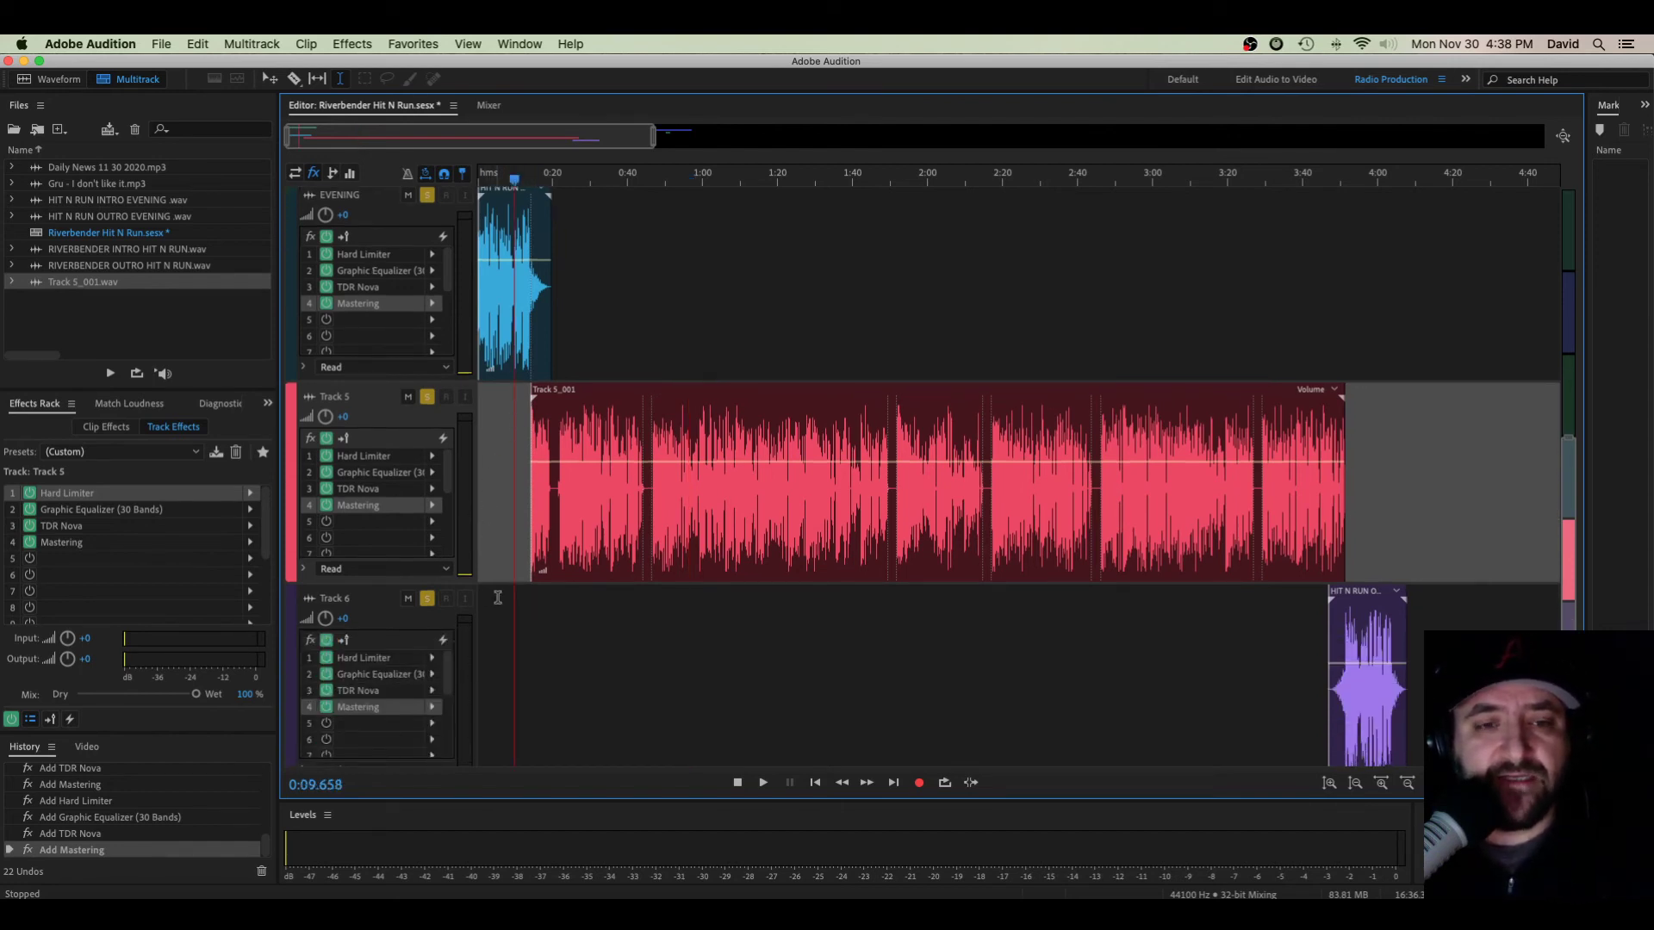
pyautogui.press('space')
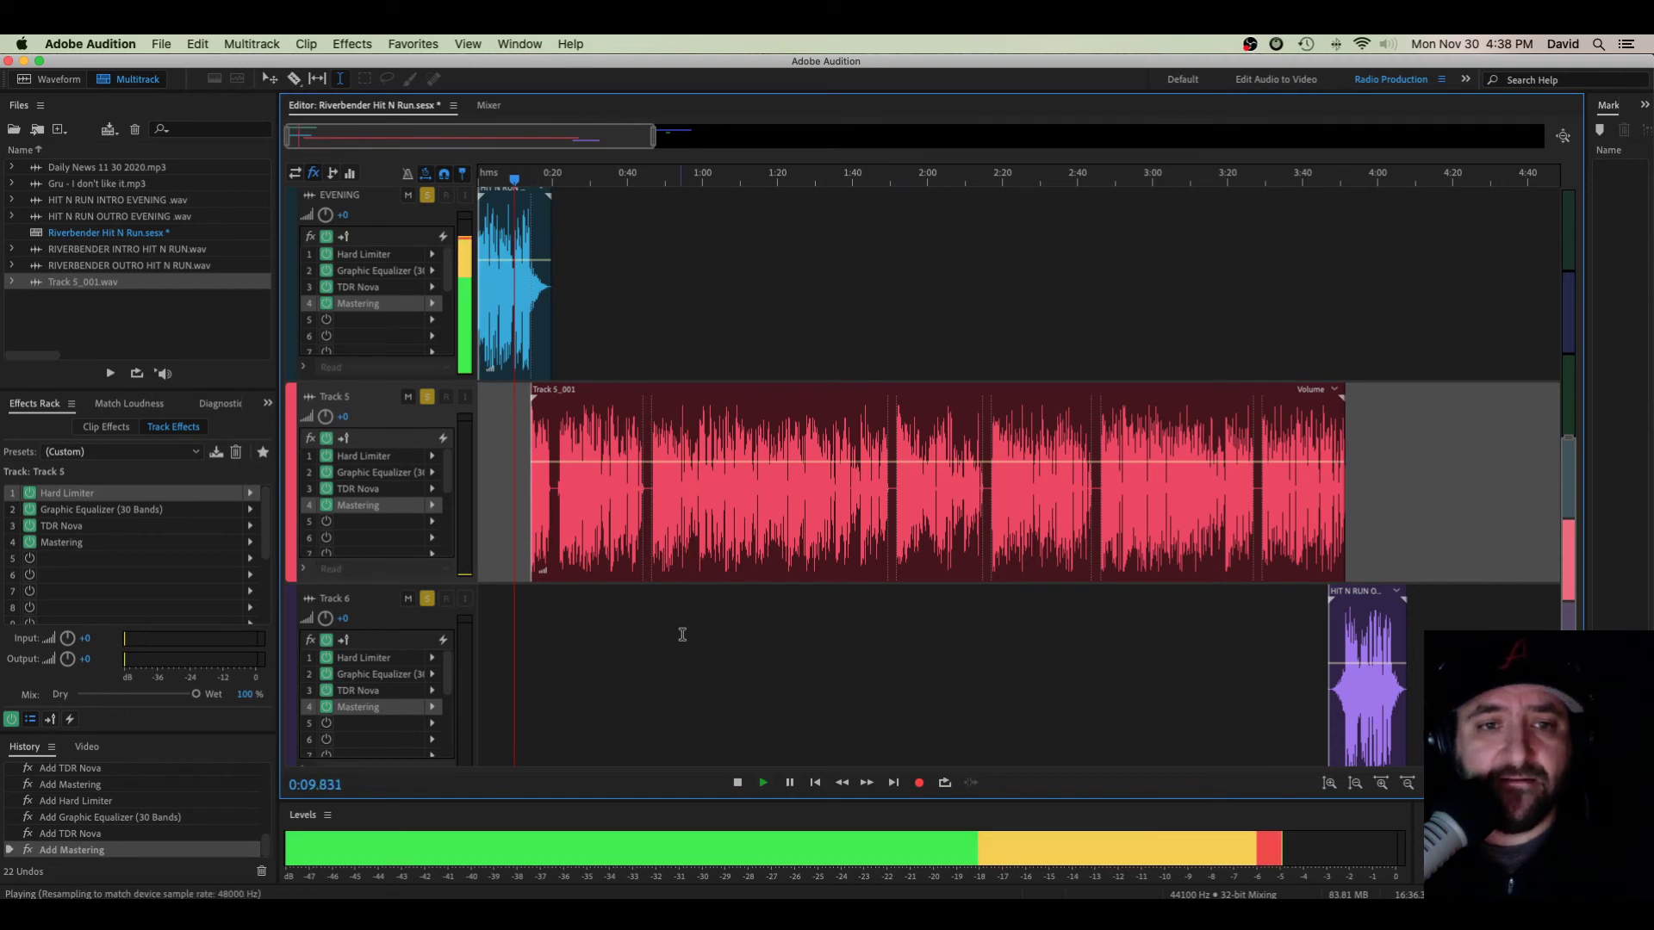
pyautogui.click(607, 610)
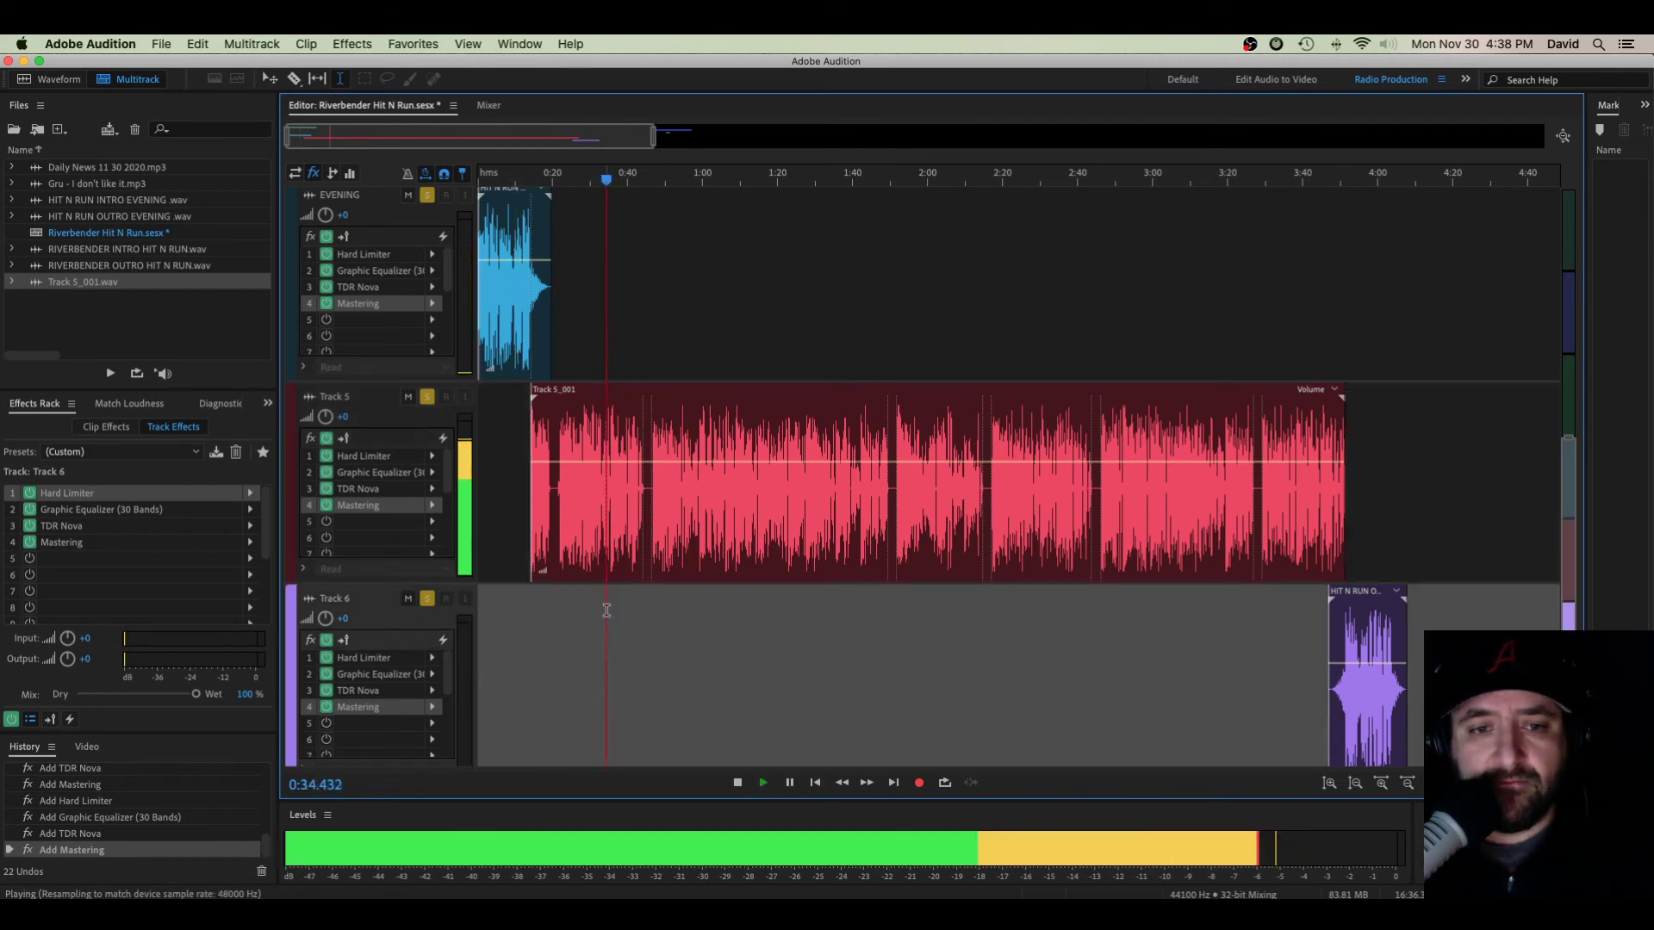
pyautogui.click(1369, 488)
pyautogui.press('space')
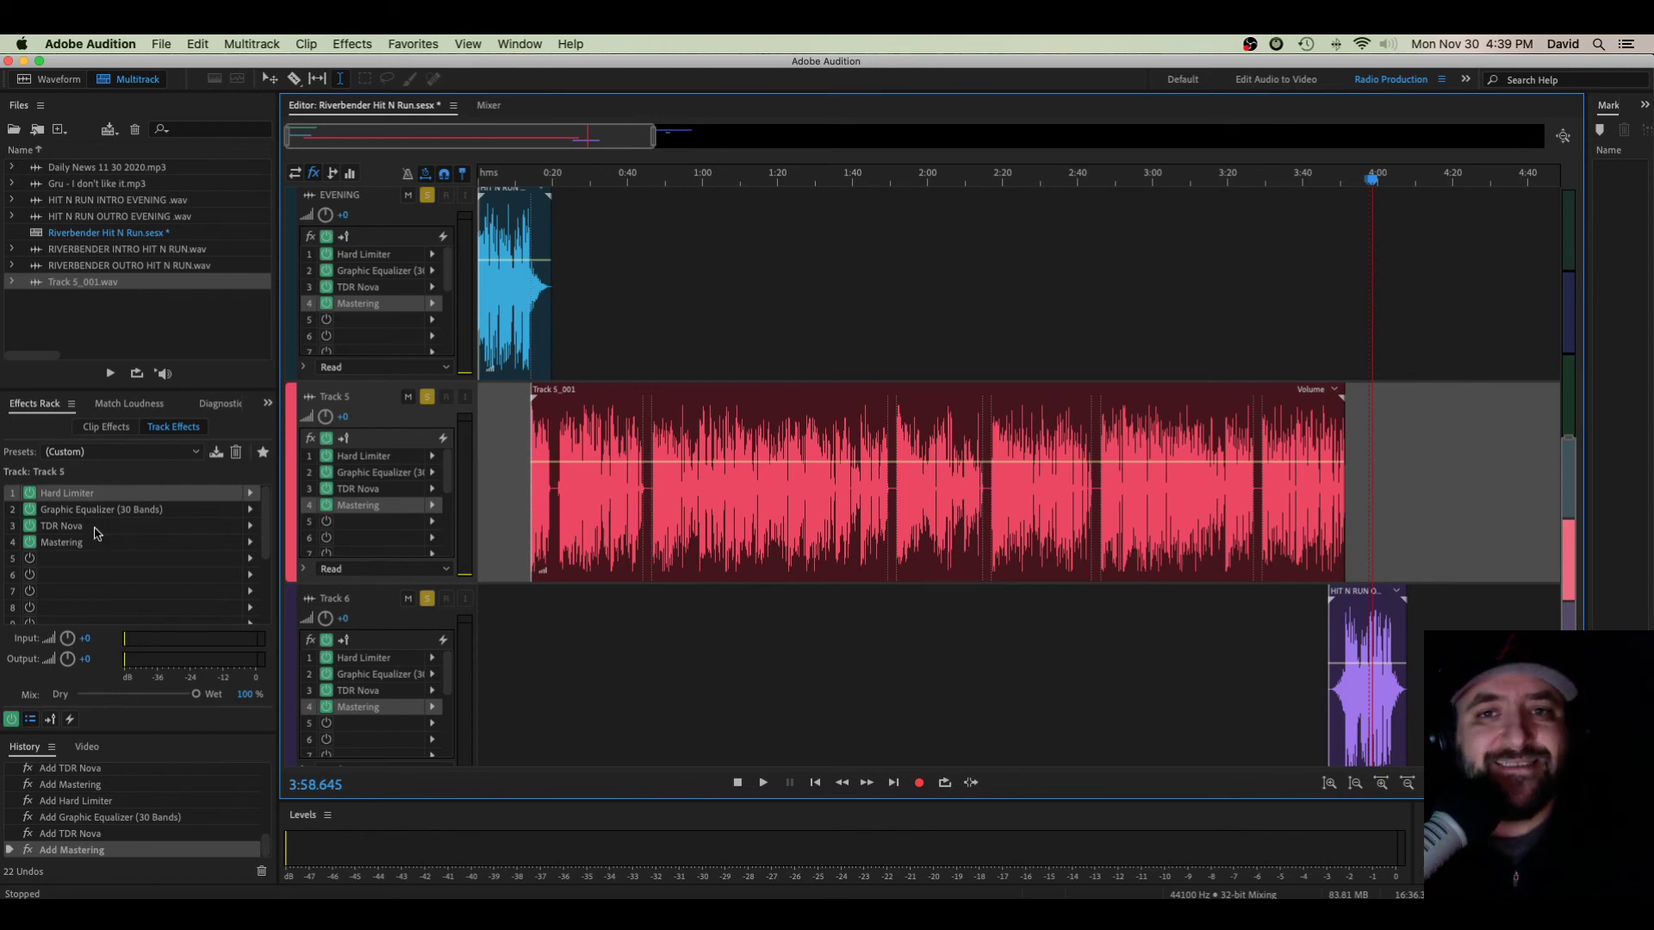
pyautogui.click(294, 175)
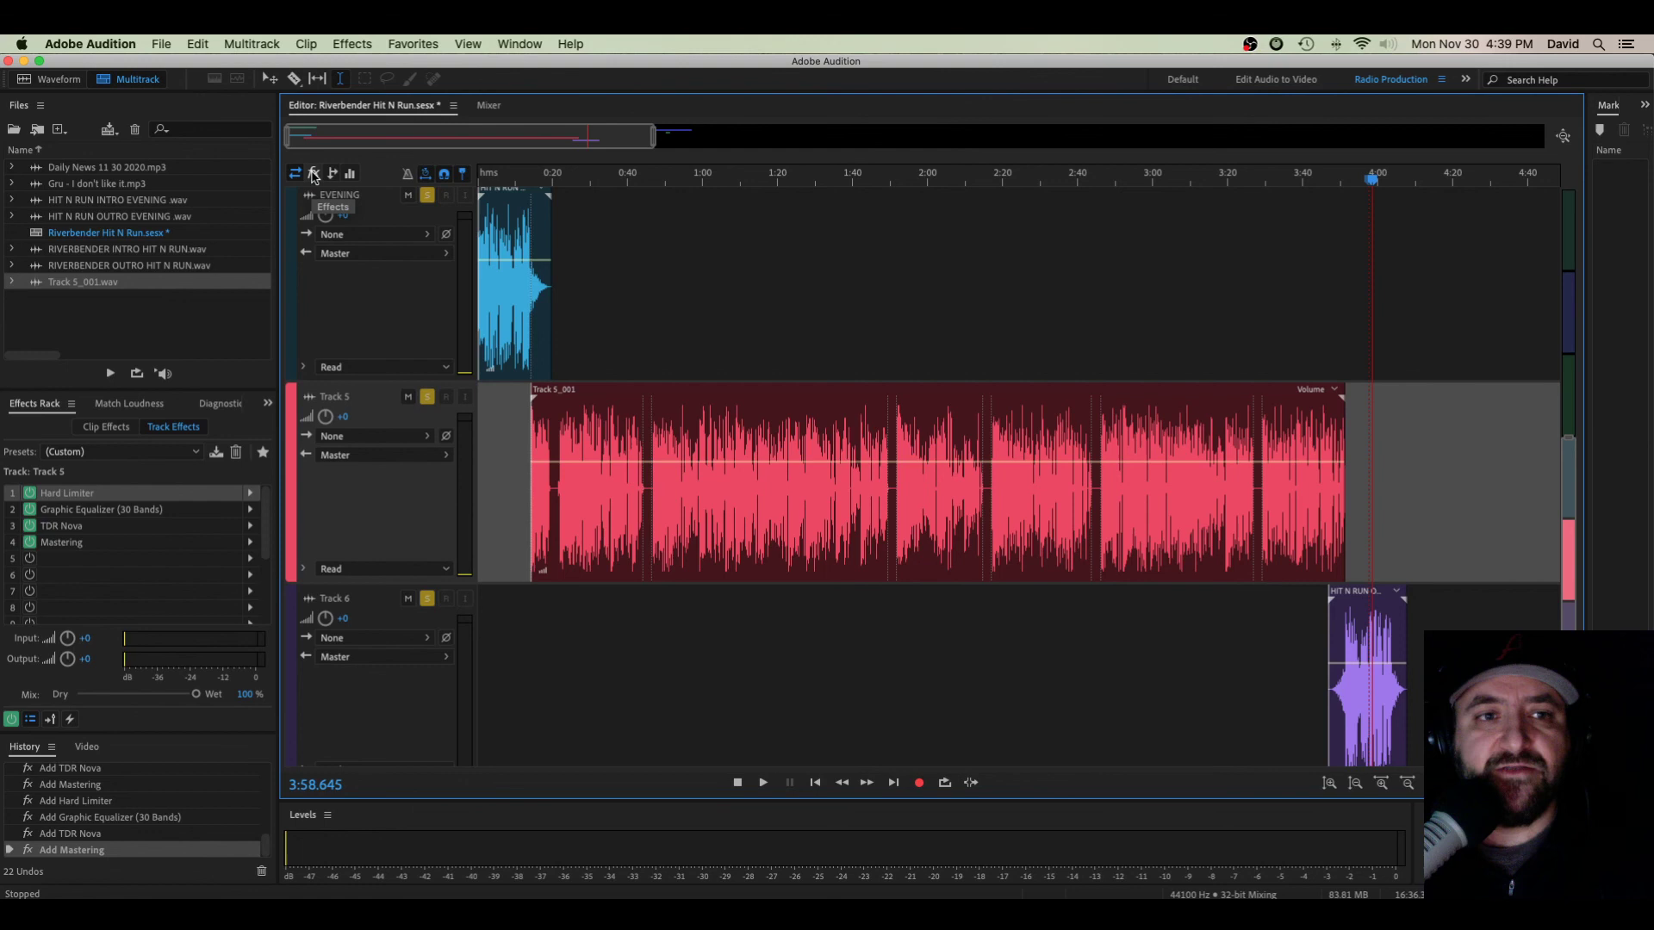
pyautogui.click(314, 174)
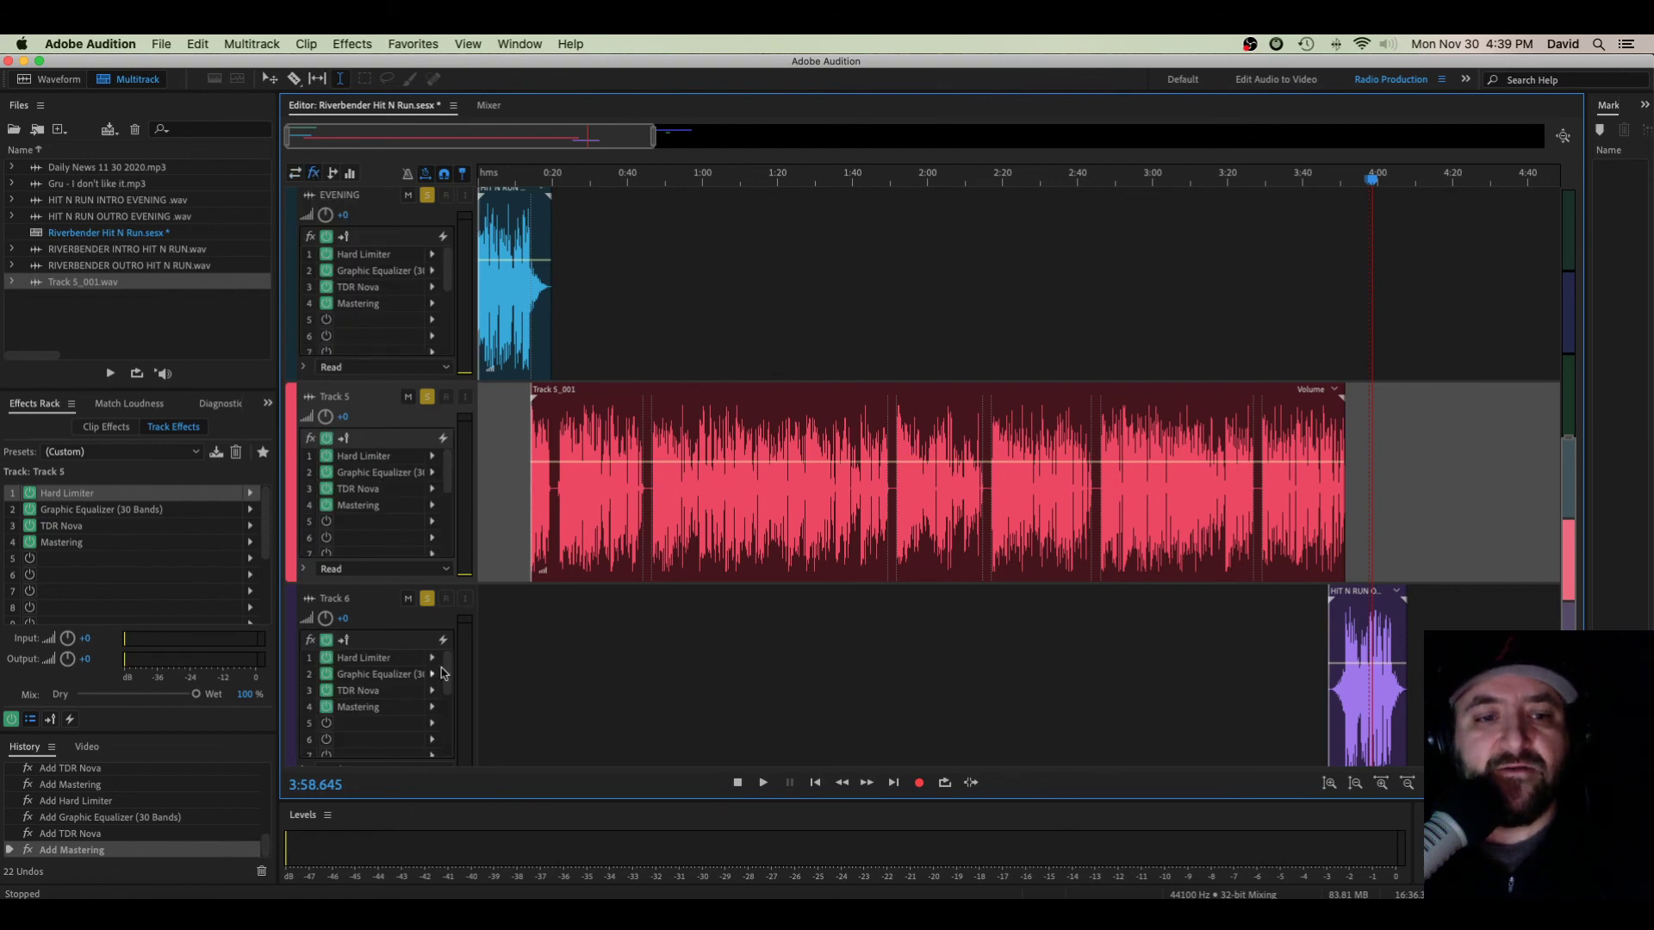
pyautogui.click(534, 669)
pyautogui.click(517, 551)
pyautogui.click(597, 290)
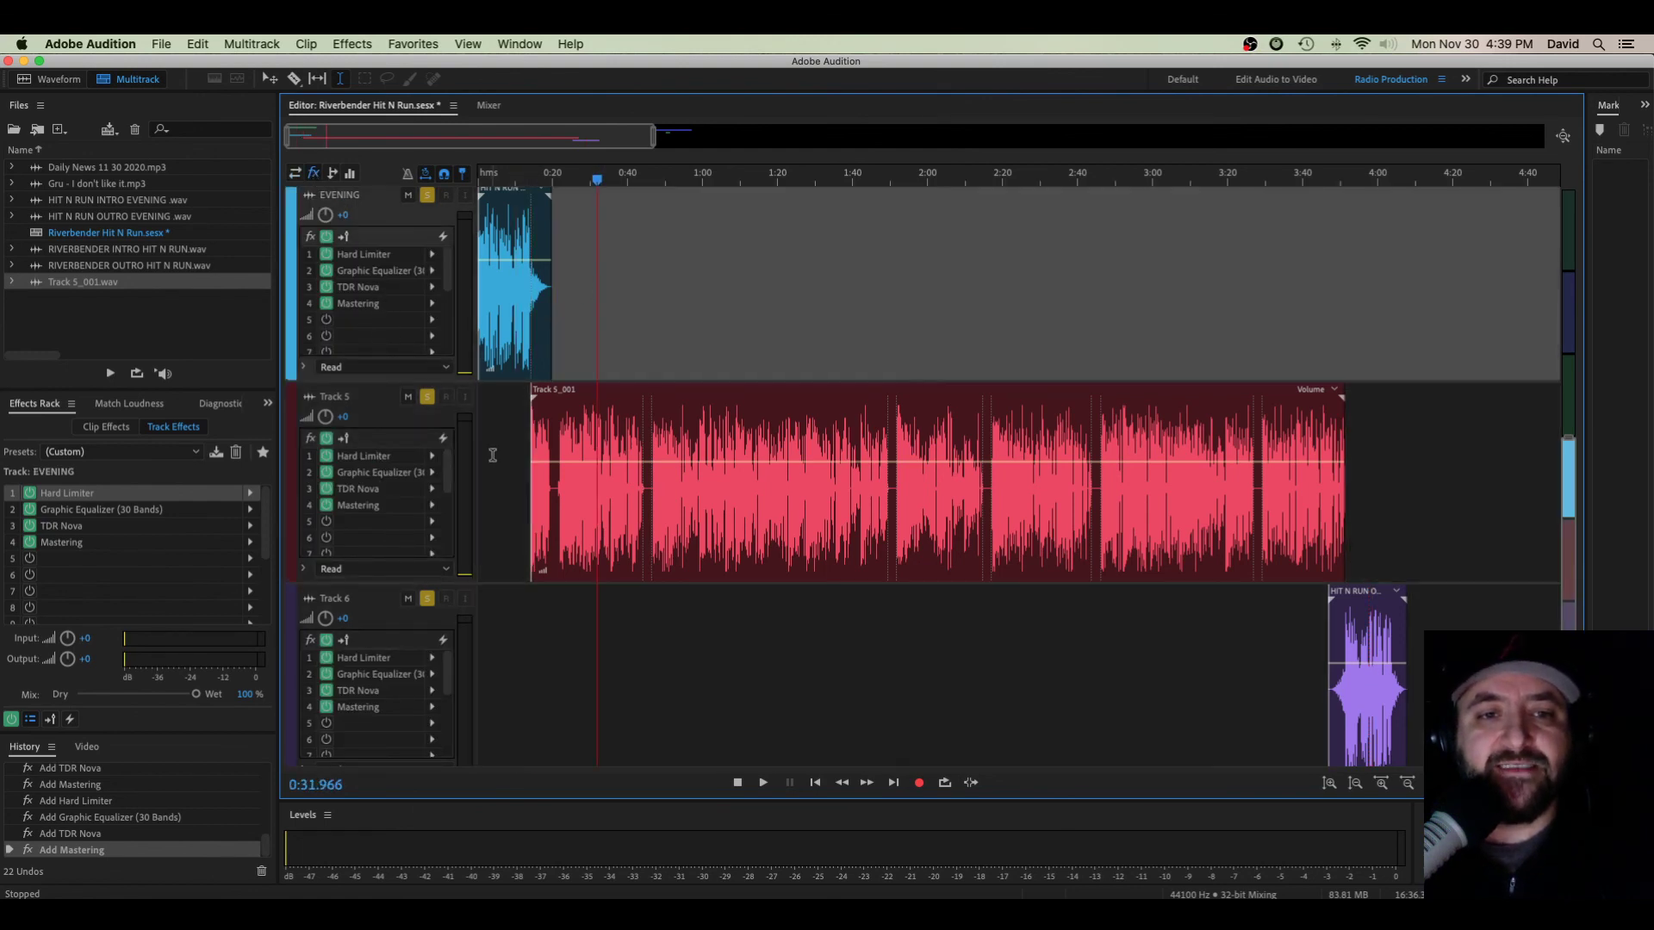
pyautogui.click(493, 454)
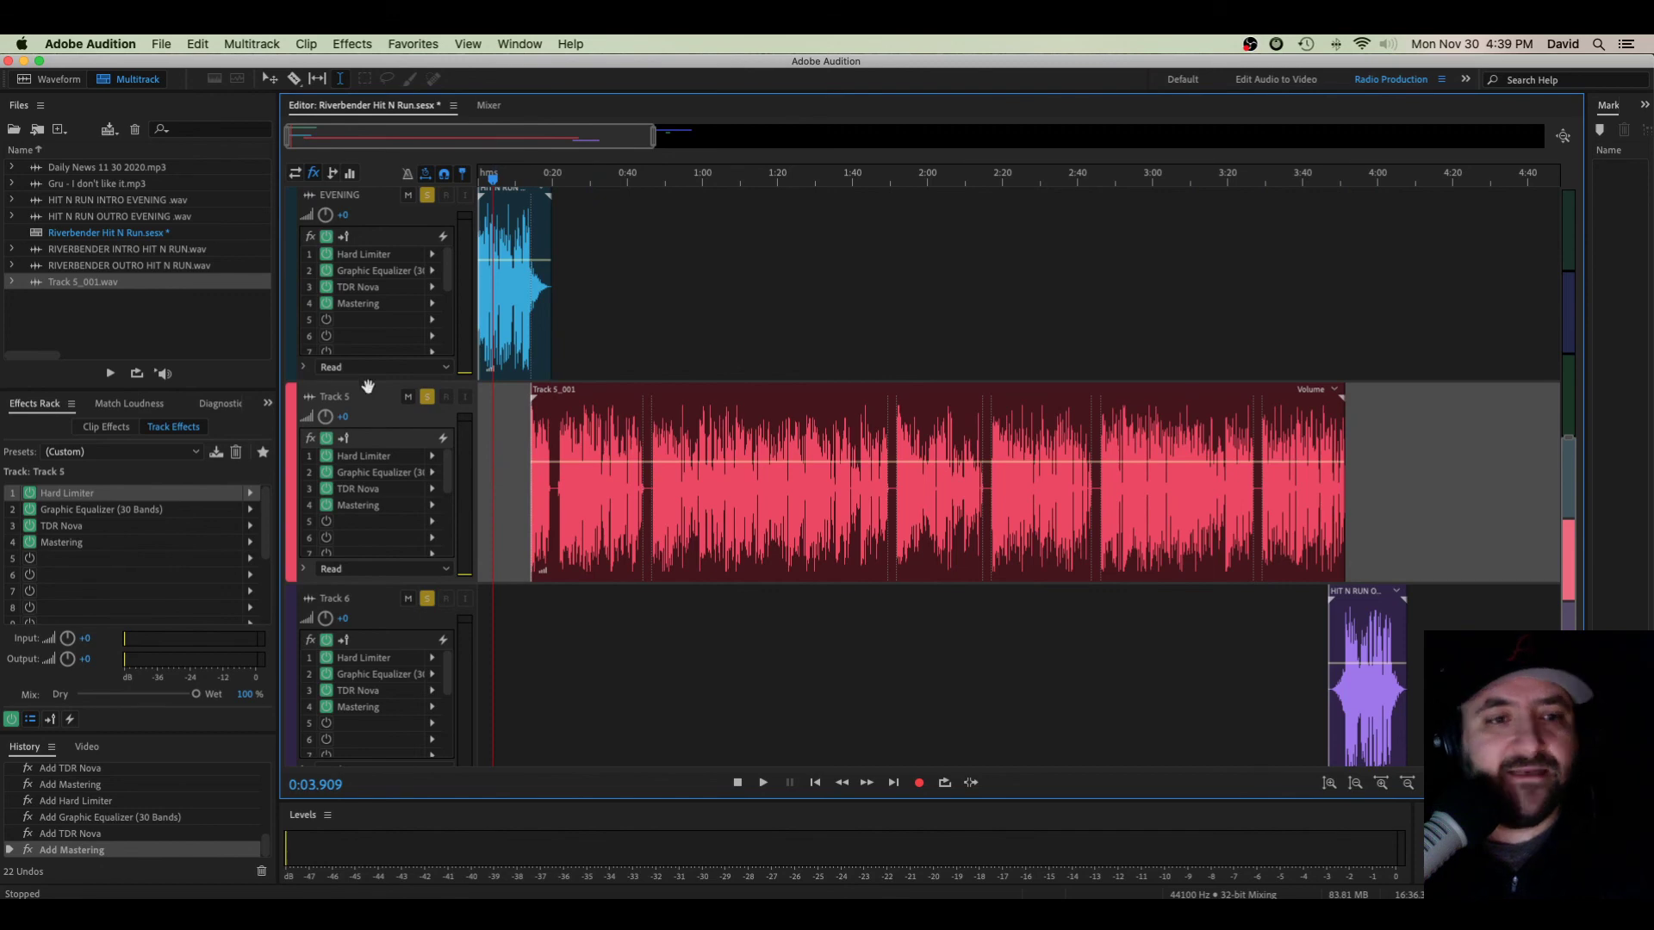